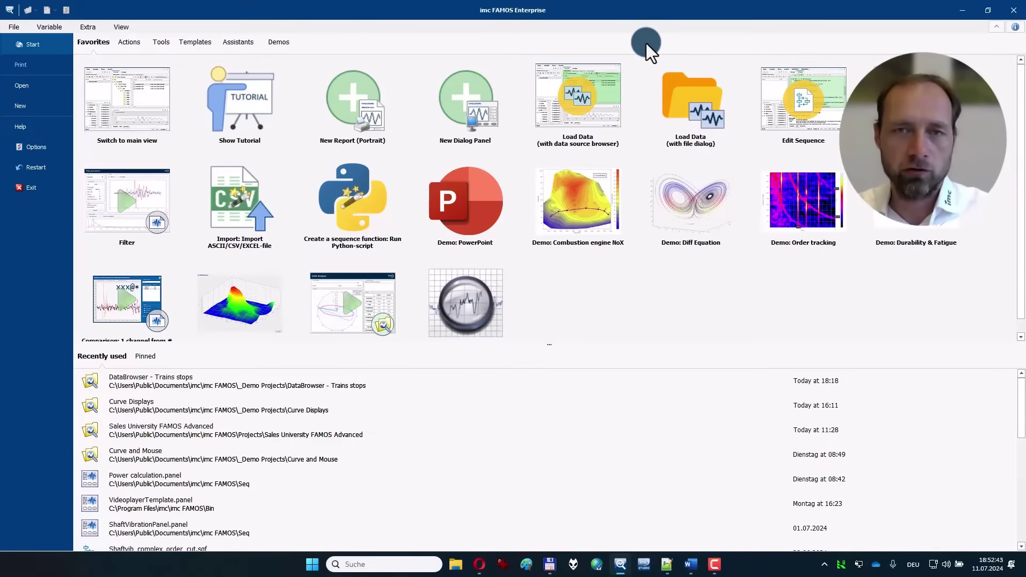
# - Open the Load Data file dialog and check the file type list, keeping ASCII/Excel import
pyautogui.click(677, 90)
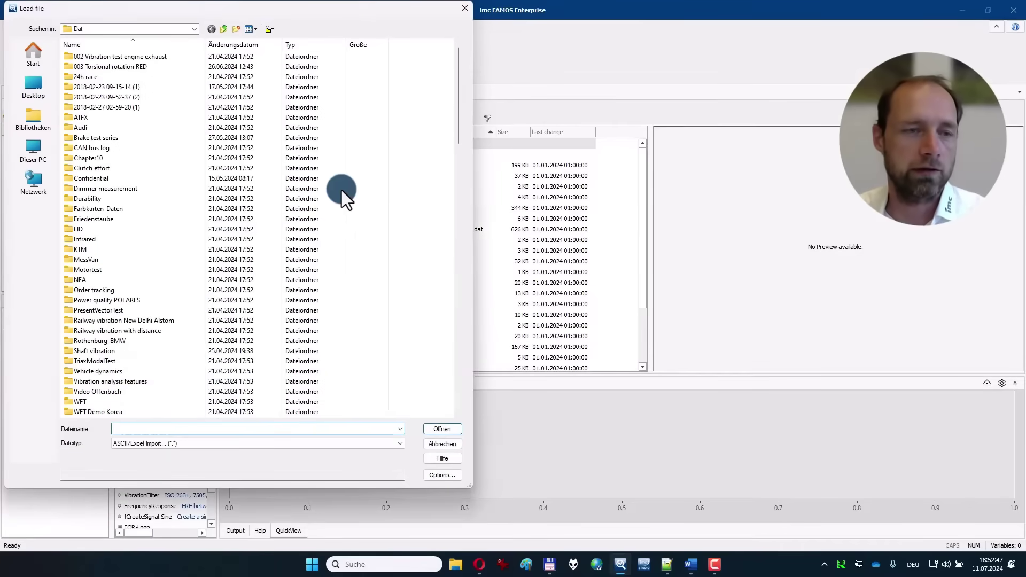
pyautogui.click(284, 443)
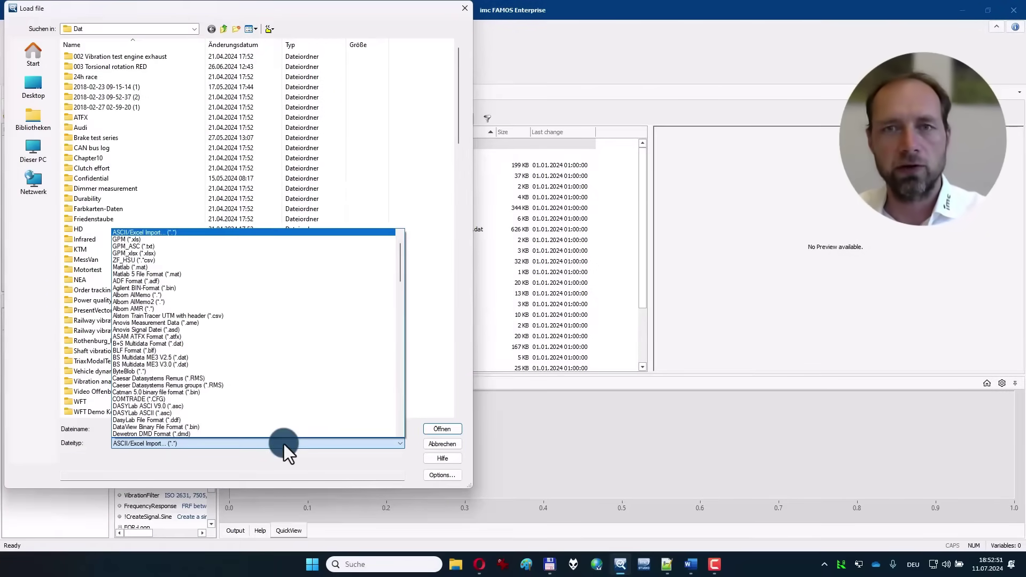
pyautogui.click(284, 443)
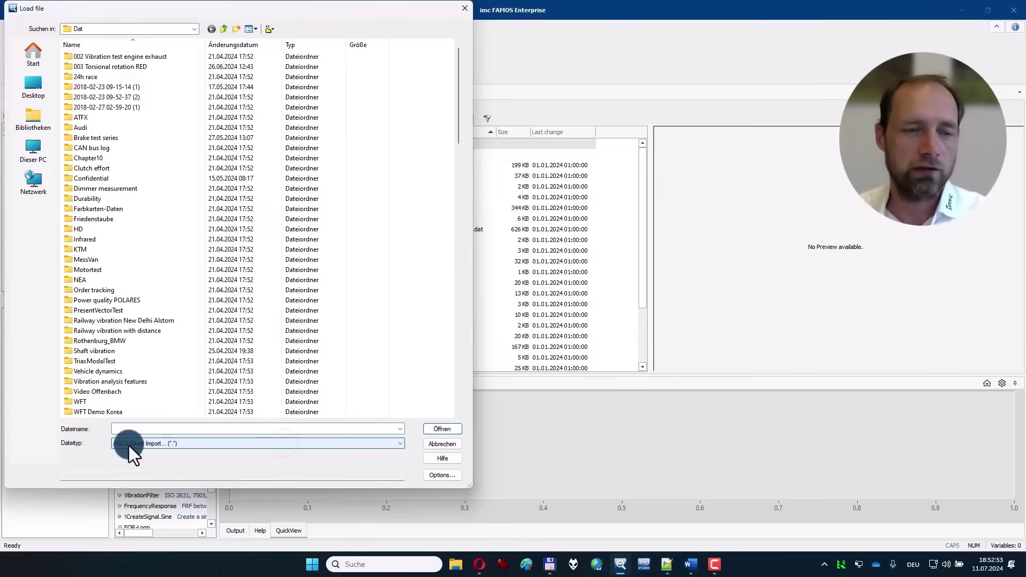
pyautogui.moveTo(459, 135); pyautogui.dragTo(464, 255)
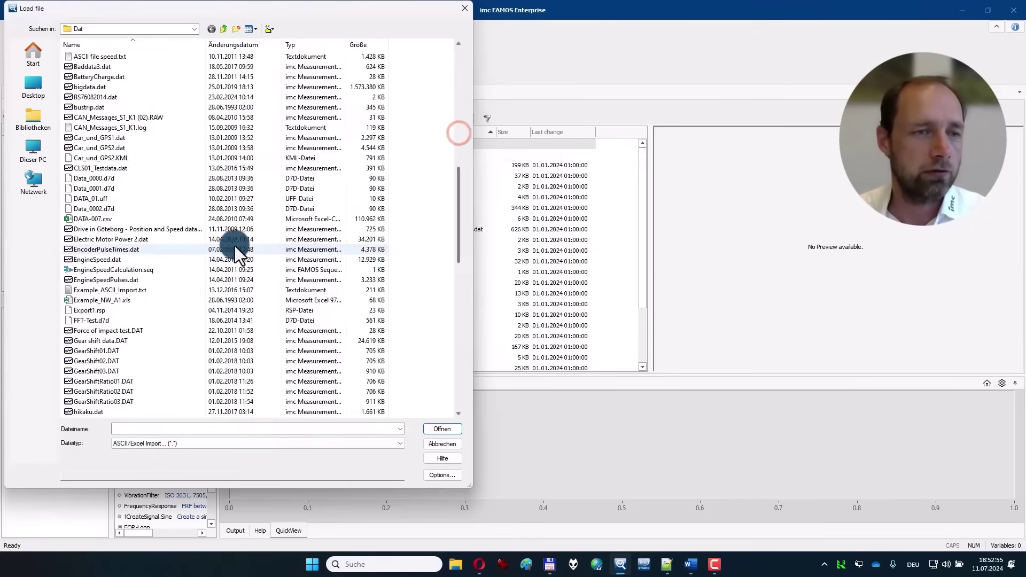
# - Preview the DATA-007.csv import, cancel it, and show the Example data browser in the main view
pyautogui.doubleClick(142, 220)
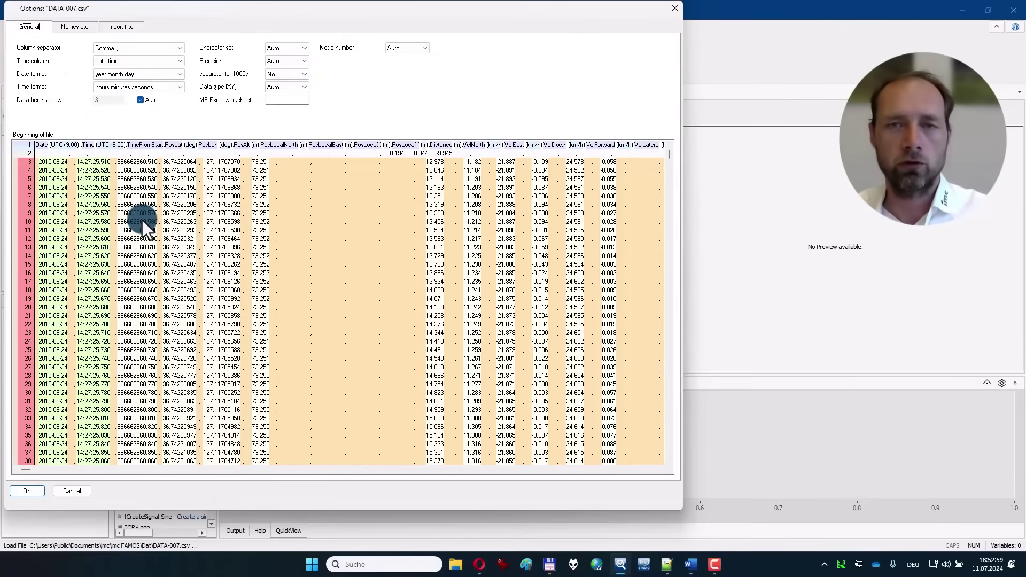
pyautogui.click(72, 491)
pyautogui.click(14, 28)
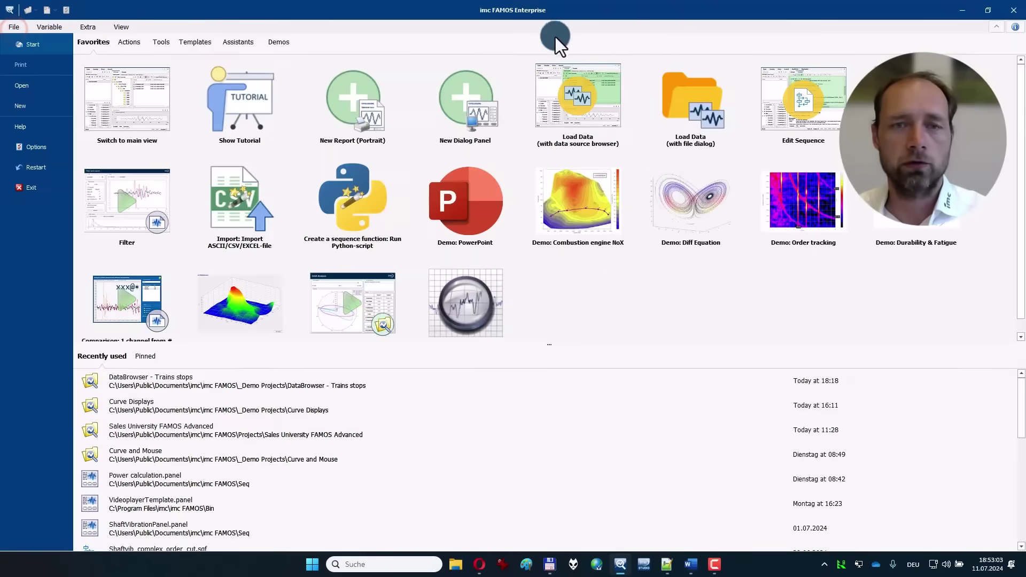
pyautogui.click(581, 89)
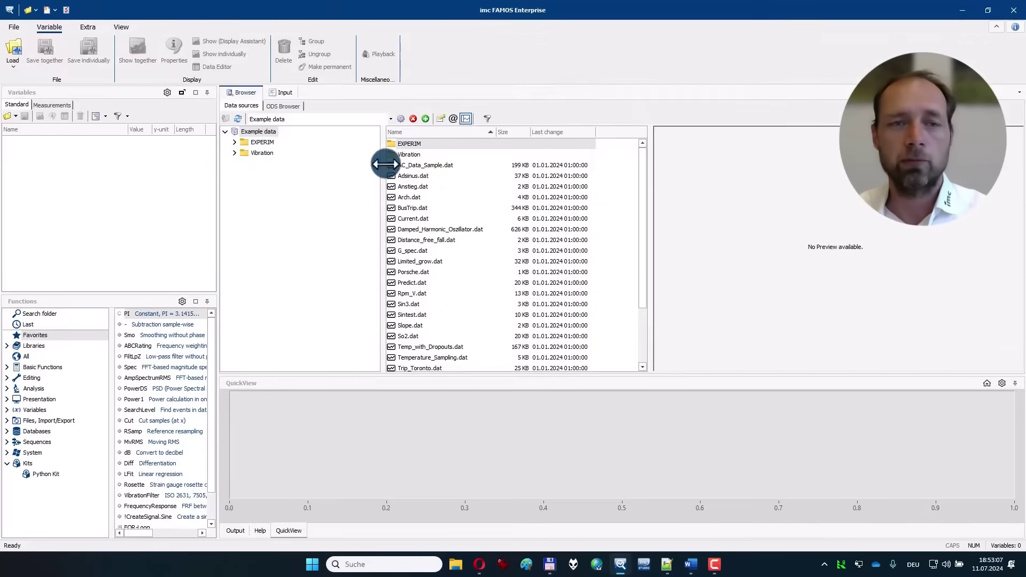
# - Load AC_Data_Sample.dat and the five sintest channels from Sintest.dat
pyautogui.click(424, 164)
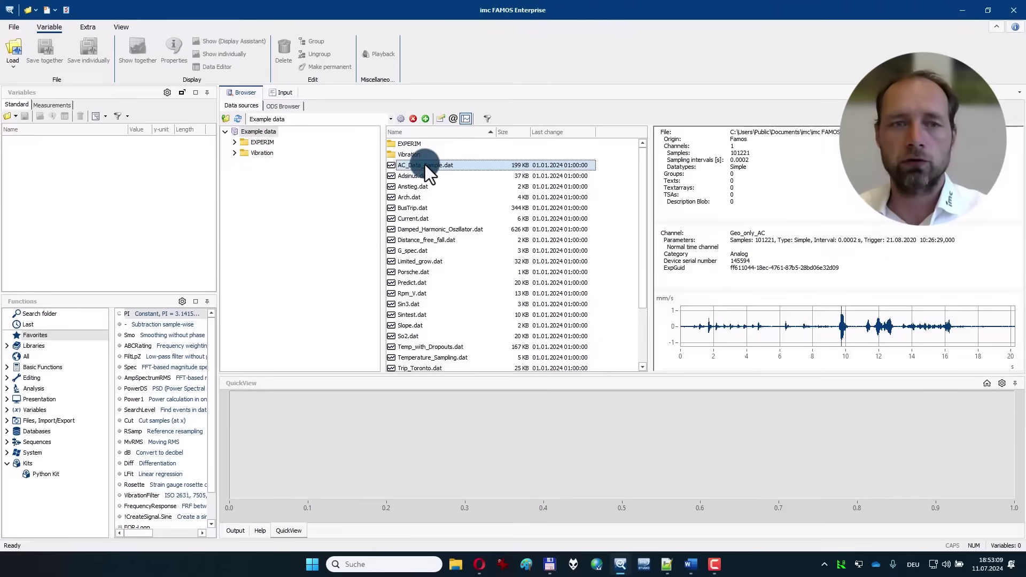
pyautogui.doubleClick(425, 167)
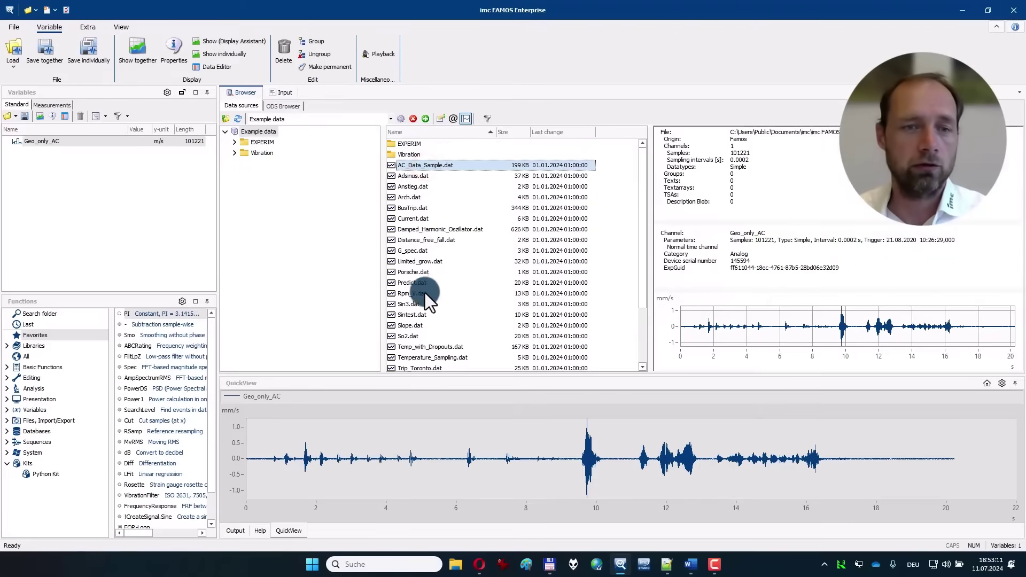
pyautogui.click(417, 315)
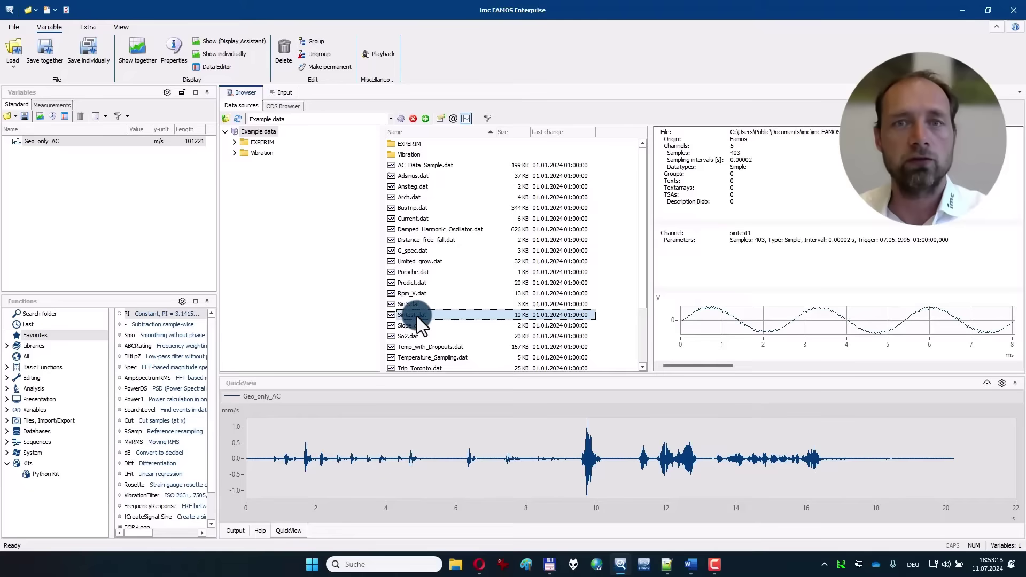
pyautogui.doubleClick(416, 315)
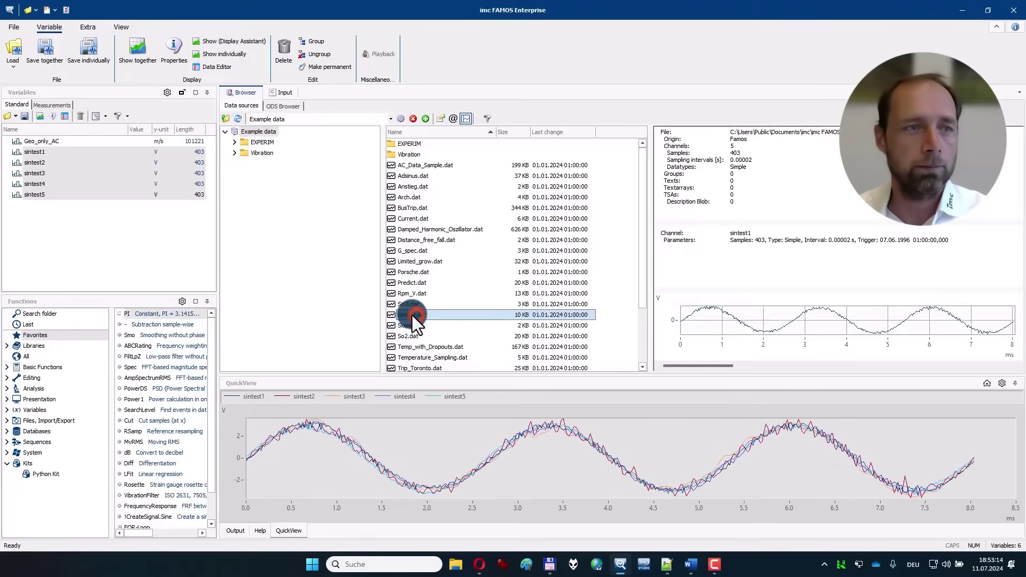
# - Overlay sintest1–sintest4 in the quick view and zoom the time axis to about 1.9–4.2 ms, then shift it
pyautogui.click(62, 154)
pyautogui.keyDown('shift'); pyautogui.click(56, 183); pyautogui.keyUp('shift')
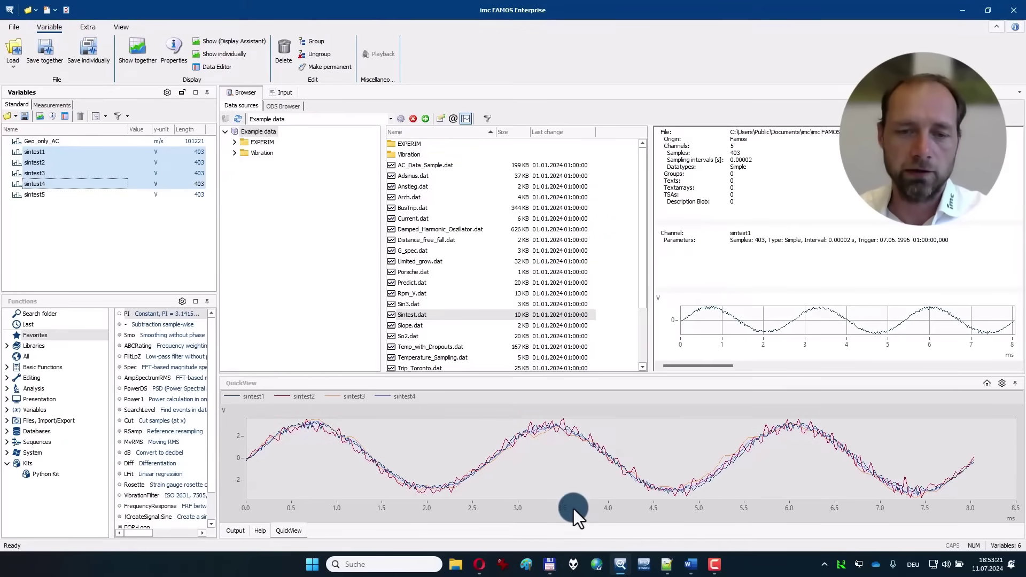
pyautogui.moveTo(605, 511)
pyautogui.moveTo(613, 511); pyautogui.dragTo(566, 508)
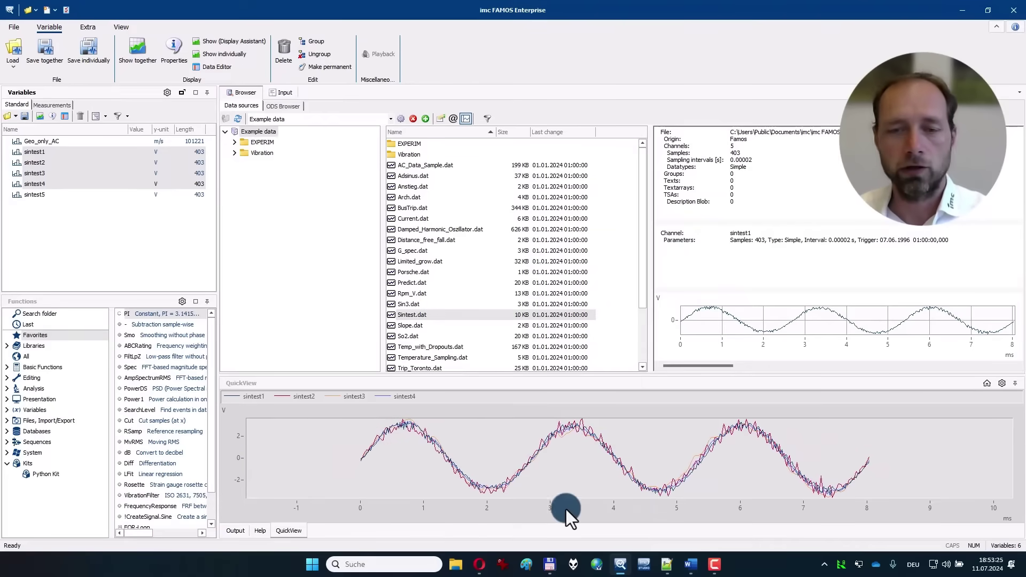
pyautogui.moveTo(487, 508); pyautogui.dragTo(494, 504)
pyautogui.moveTo(567, 448); pyautogui.dragTo(567, 449)
pyautogui.moveTo(675, 506); pyautogui.dragTo(641, 507)
pyautogui.moveTo(142, 187); pyautogui.dragTo(142, 187)
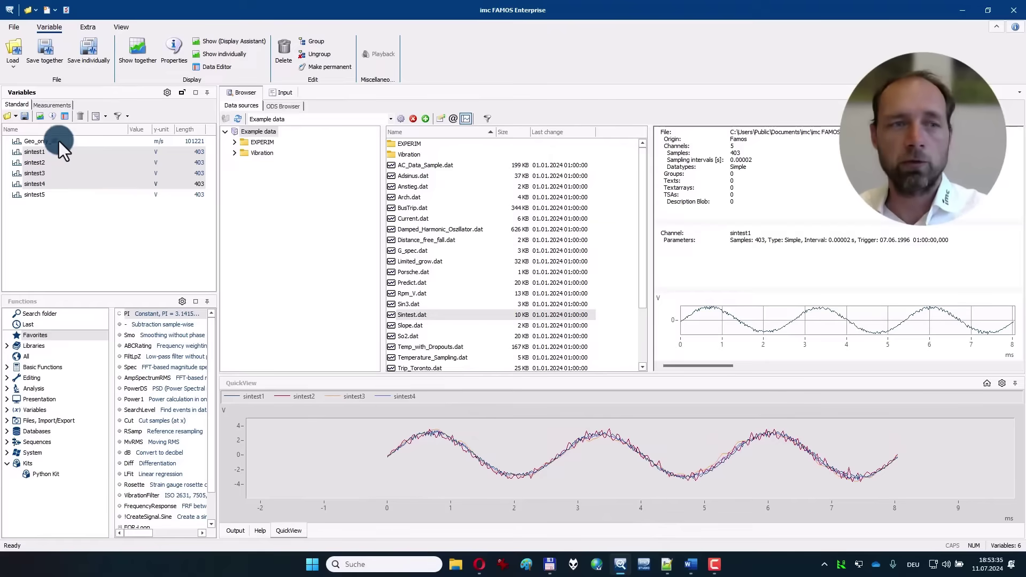
# - Plot sintest1–sintest4 as stacked graphs in an enlarged curve window
pyautogui.keyDown('ctrl'); pyautogui.click(40, 116); pyautogui.keyUp('ctrl')
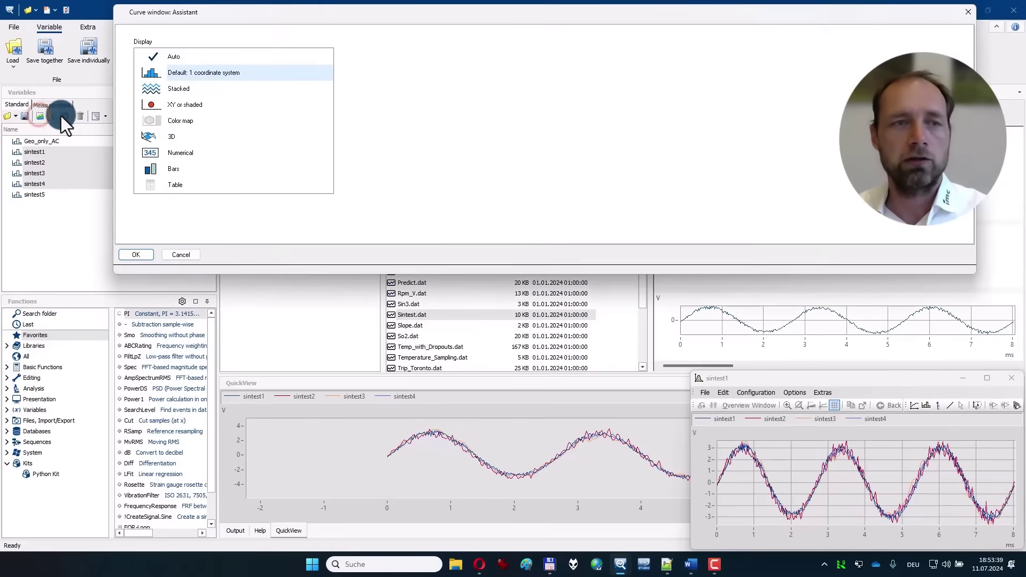
pyautogui.click(222, 91)
pyautogui.doubleClick(221, 91)
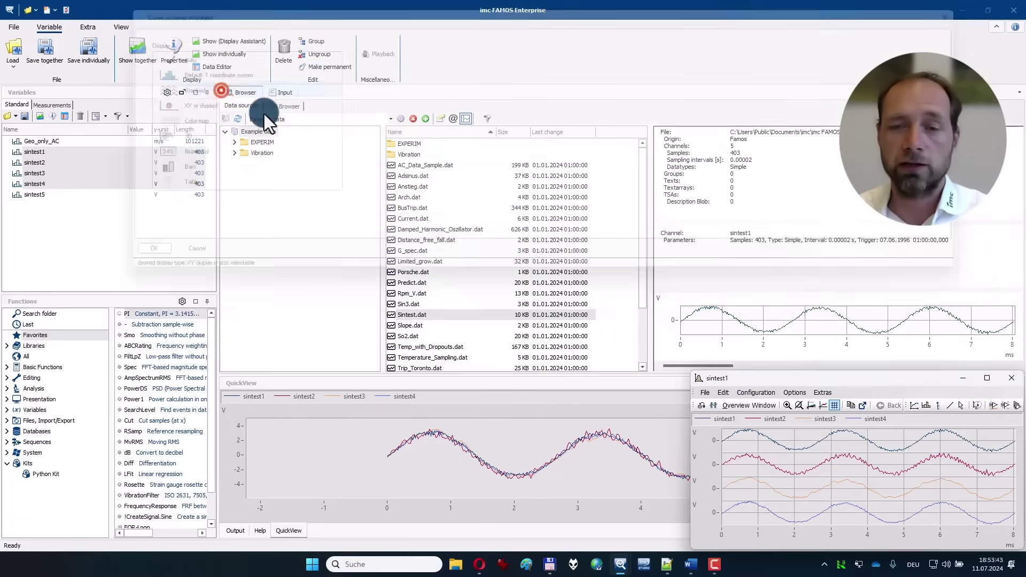
pyautogui.moveTo(690, 372); pyautogui.dragTo(489, 161)
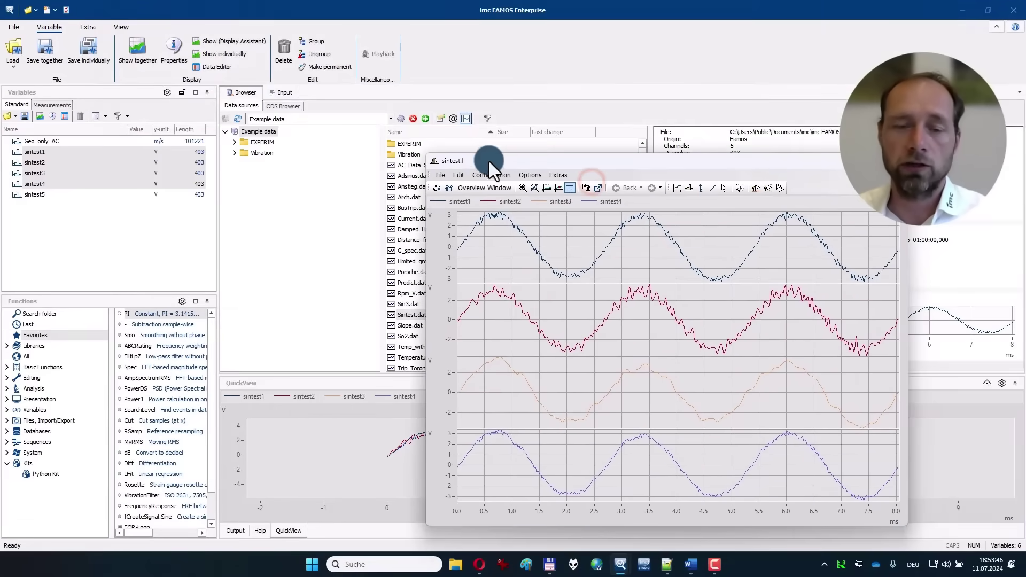
# - Measure between 0.742 ms and 7.289 ms on the plot, then remove the measurement lines
pyautogui.click(547, 189)
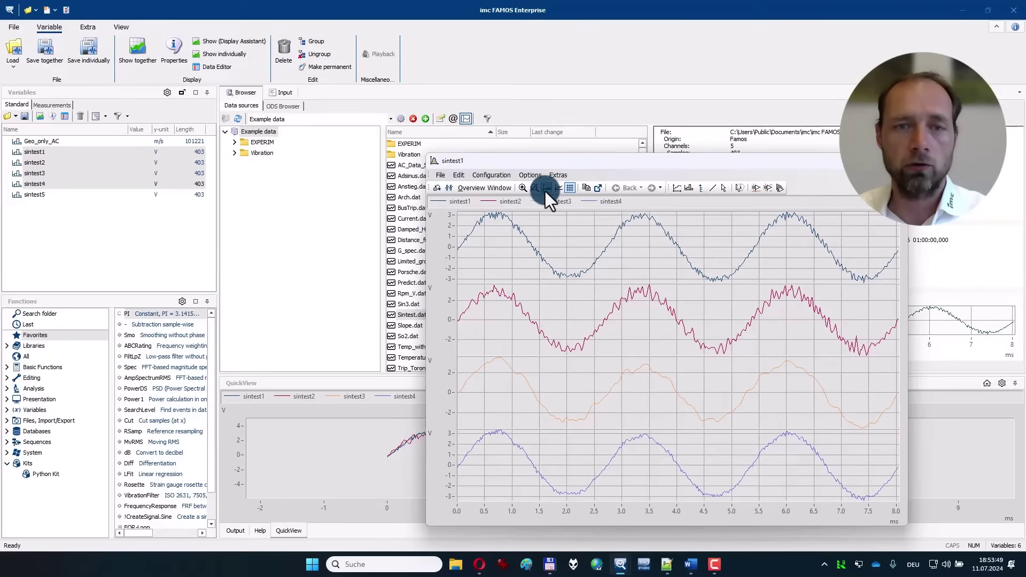
pyautogui.click(497, 305)
pyautogui.click(856, 302)
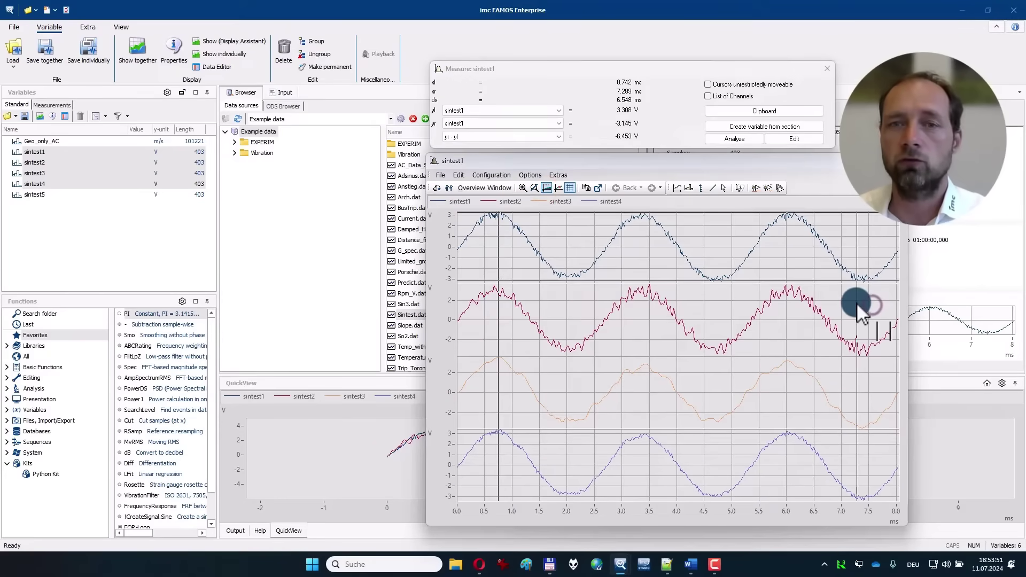
pyautogui.click(548, 189)
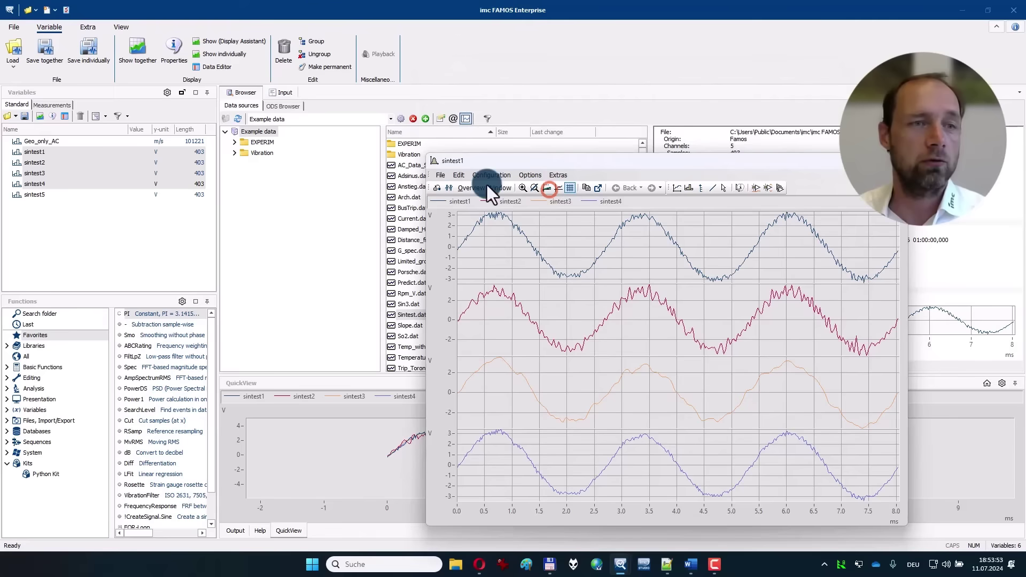
# - Link a Data Editor cursor to the sintest plot, move it, then close the table and curve window
pyautogui.click(63, 117)
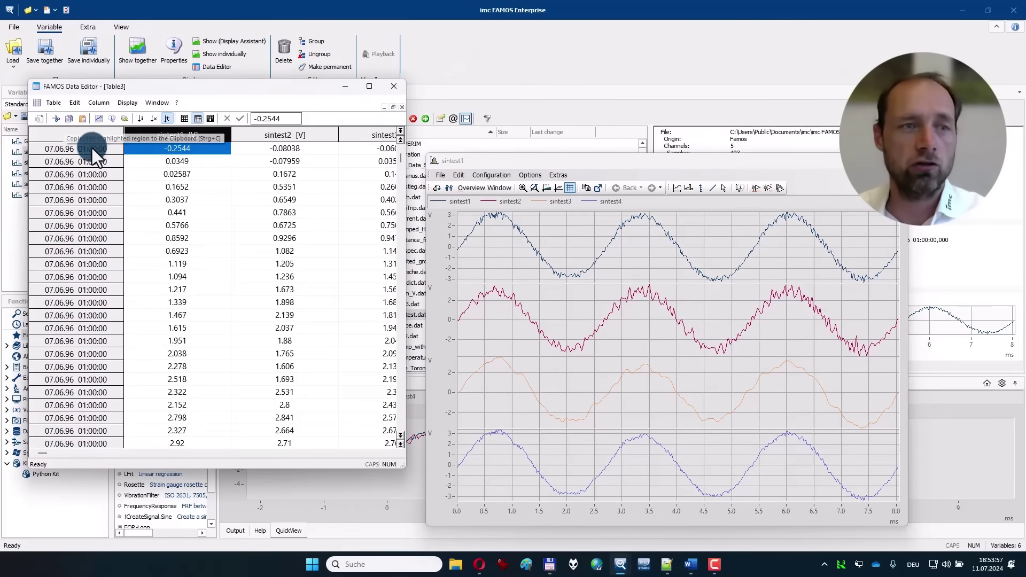
pyautogui.moveTo(127, 118); pyautogui.dragTo(665, 355)
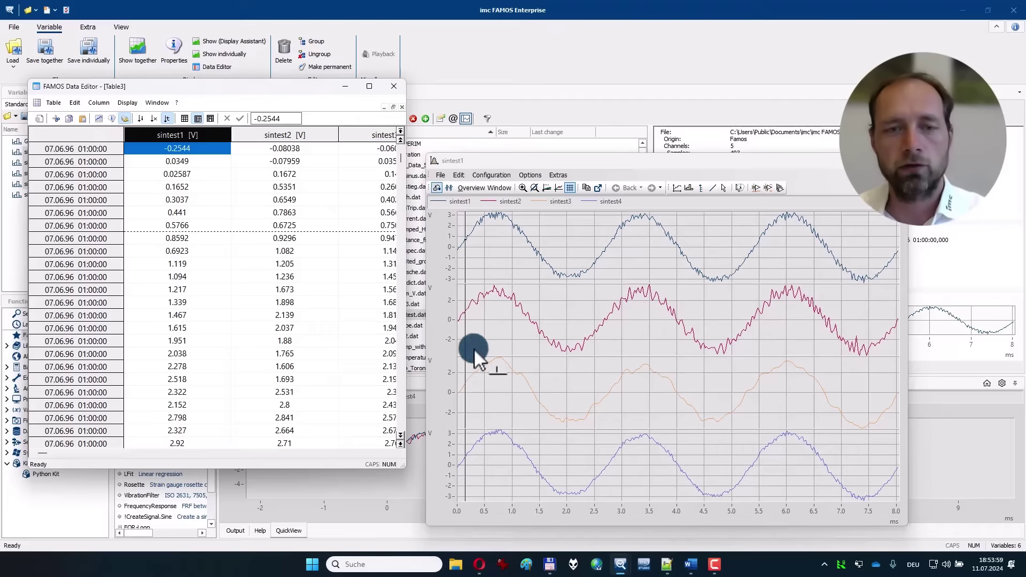
pyautogui.moveTo(473, 347); pyautogui.dragTo(542, 343)
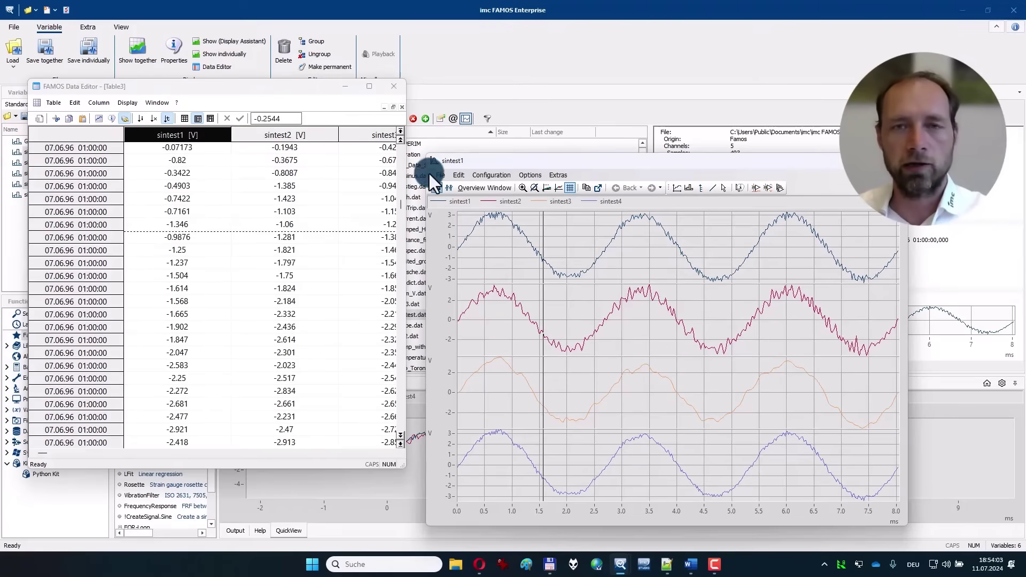
pyautogui.click(392, 89)
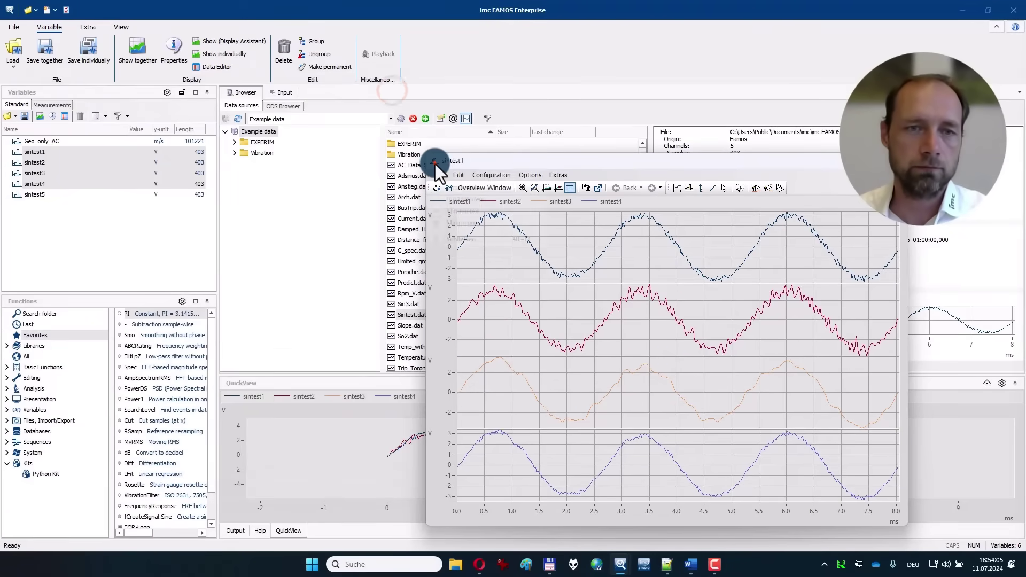
pyautogui.doubleClick(434, 162)
# - Apply AmpSpectrumRMS to Geo_only_AC with the result stored in variable res
pyautogui.click(57, 142)
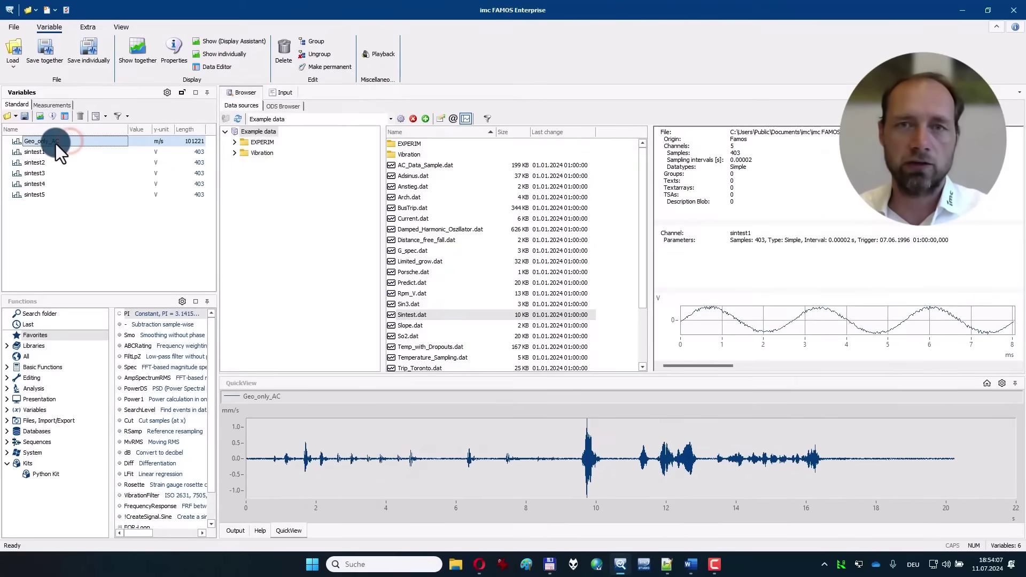
pyautogui.moveTo(44, 141); pyautogui.dragTo(158, 380)
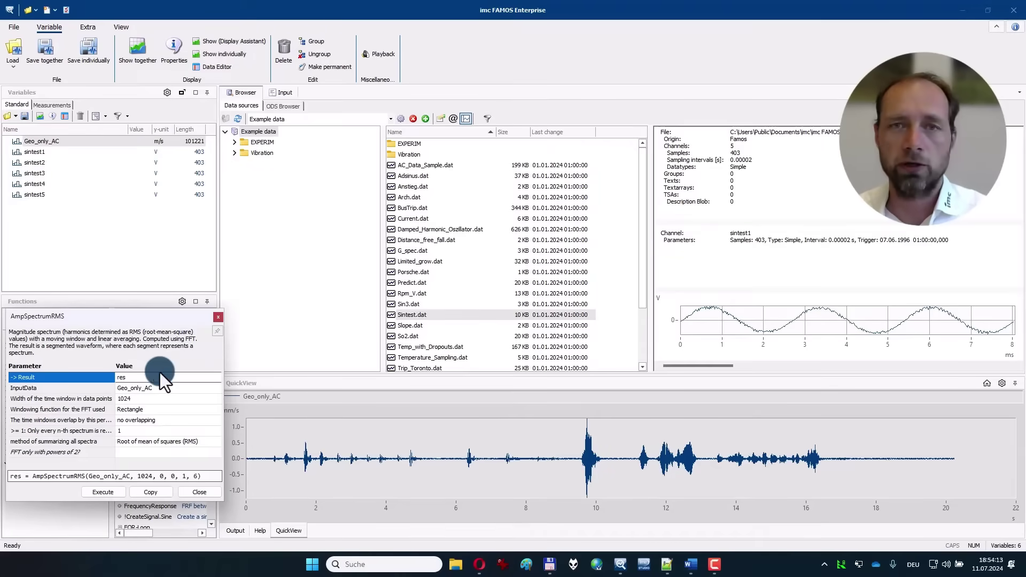
pyautogui.click(103, 492)
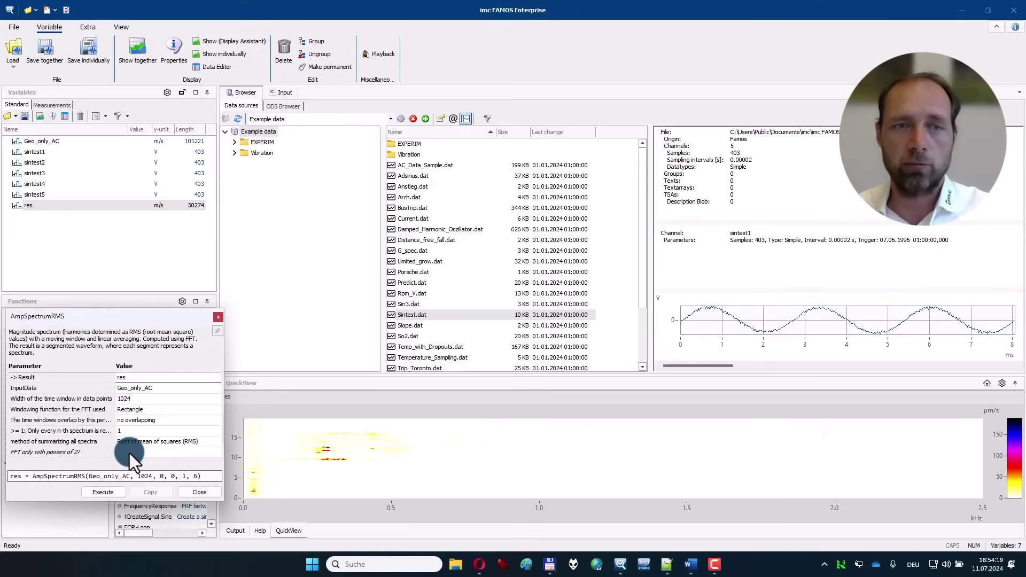
# - Copy the AmpSpectrumRMS call into the sequence, close its dialog, and return to the EXPERIM folder
pyautogui.click(280, 92)
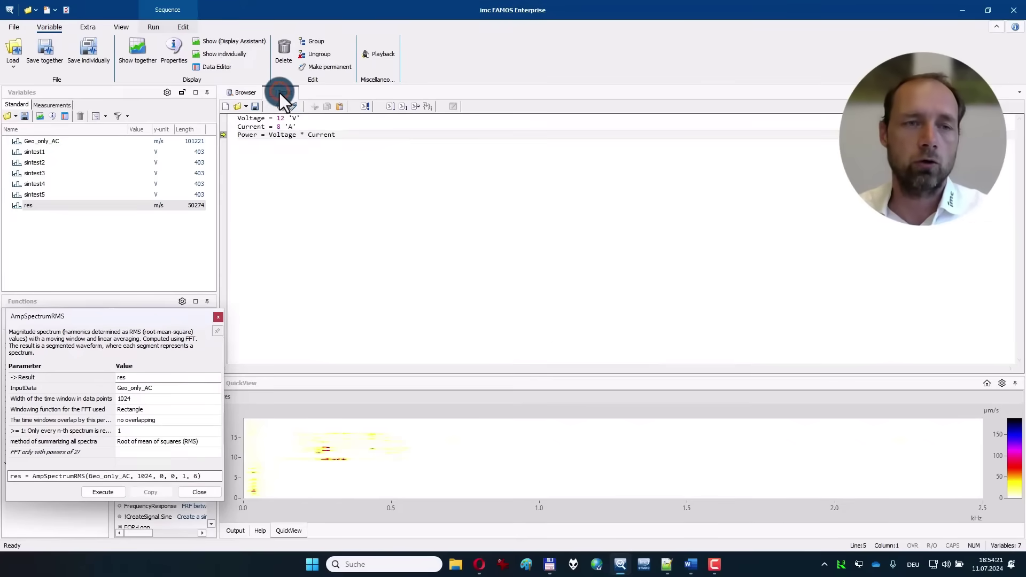
pyautogui.click(156, 492)
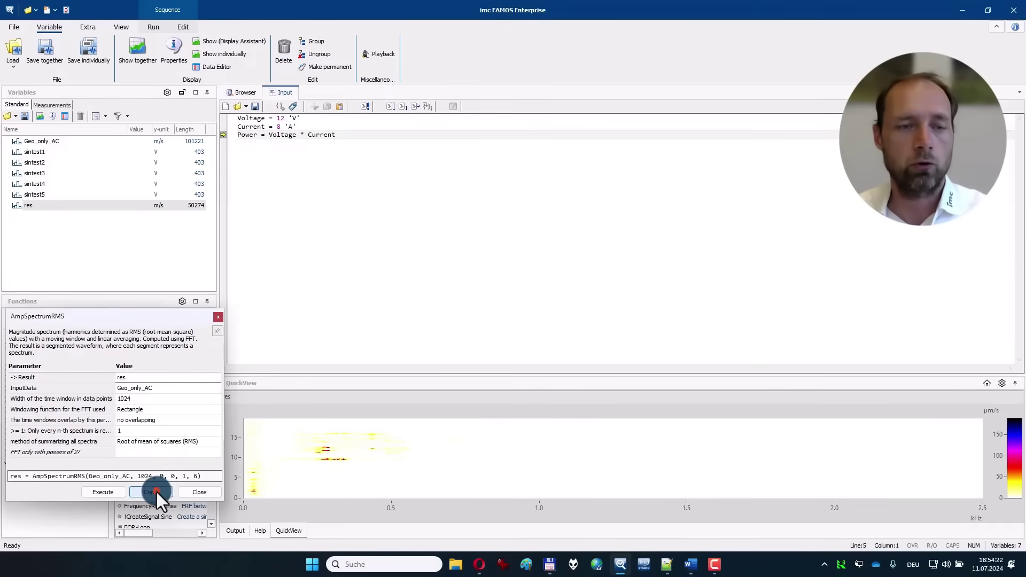
pyautogui.click(197, 493)
pyautogui.click(497, 288)
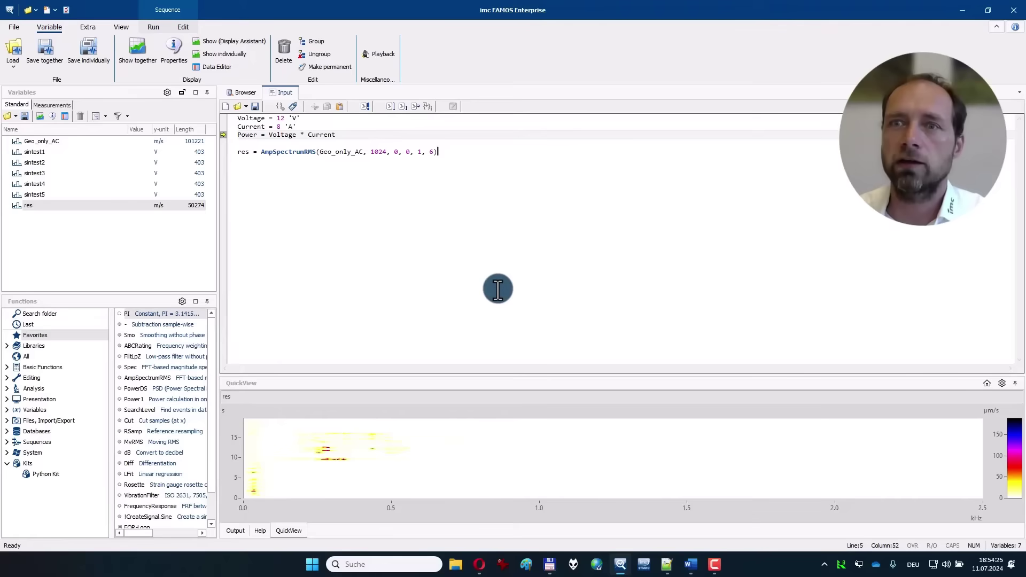
pyautogui.click(244, 92)
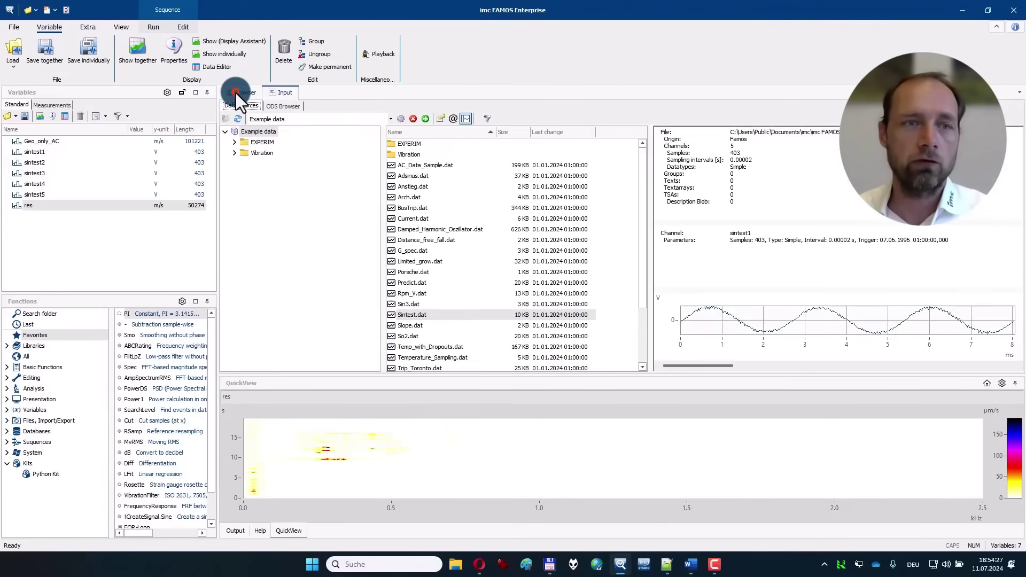
pyautogui.click(261, 138)
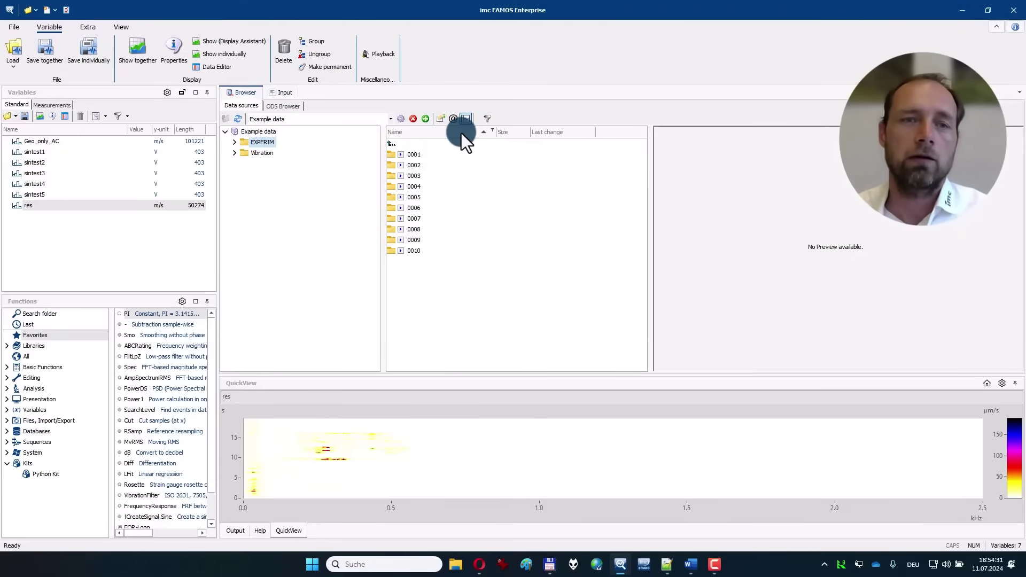
# - Enable loading and load the channels of EXPERIM measurements 0001 through 0005
pyautogui.click(453, 118)
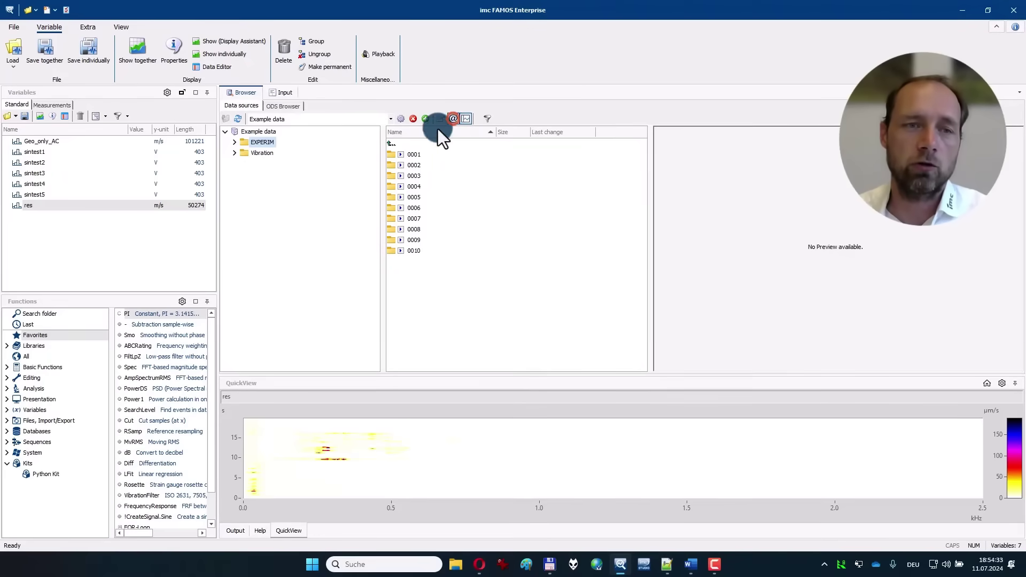
pyautogui.click(236, 143)
pyautogui.click(270, 154)
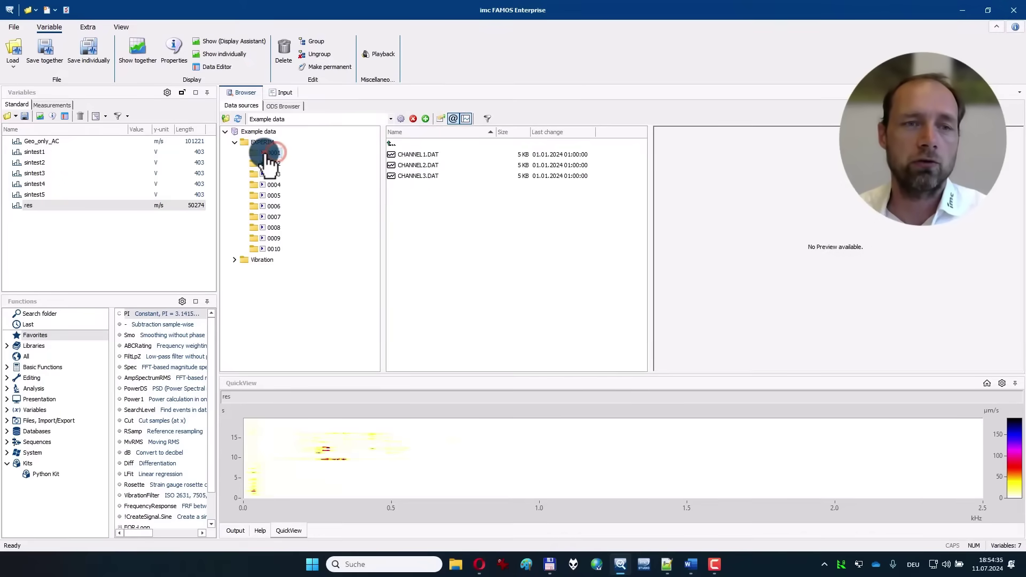
pyautogui.doubleClick(266, 154)
pyautogui.doubleClick(270, 163)
pyautogui.doubleClick(269, 174)
pyautogui.doubleClick(270, 184)
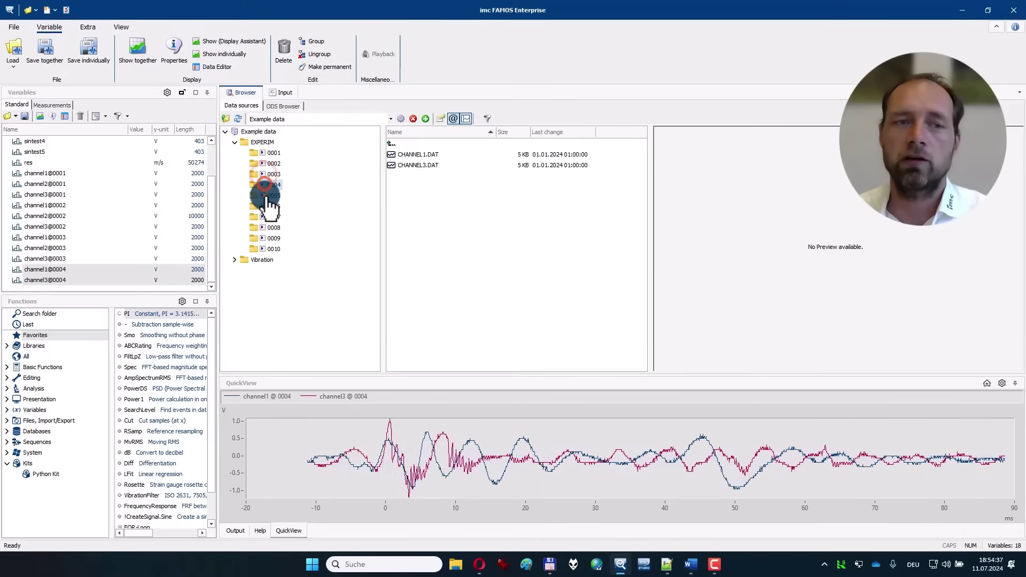
pyautogui.doubleClick(270, 195)
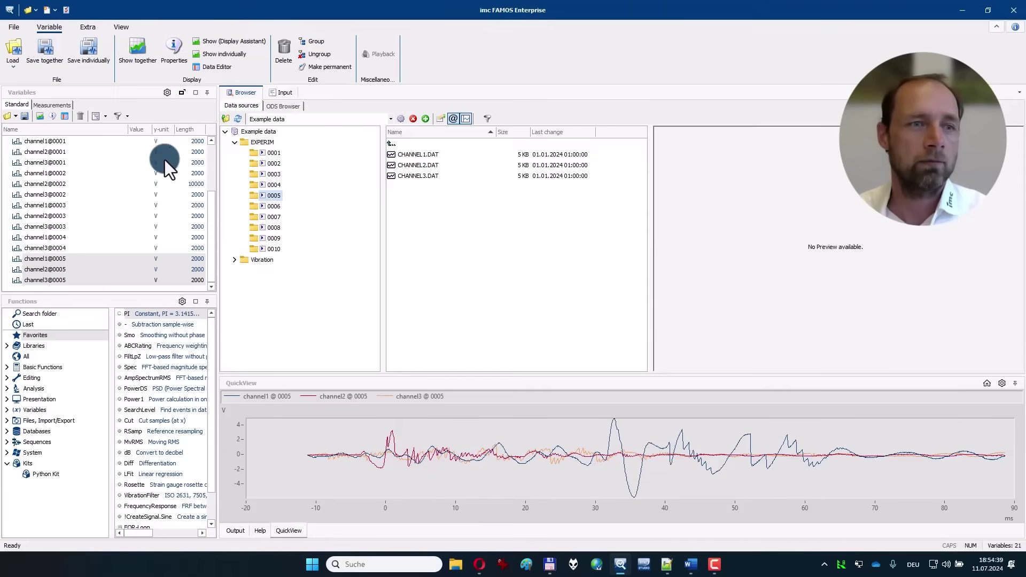
# - Group variables by measurement and preview channel1 and channel2 of measurement 0003
pyautogui.click(63, 104)
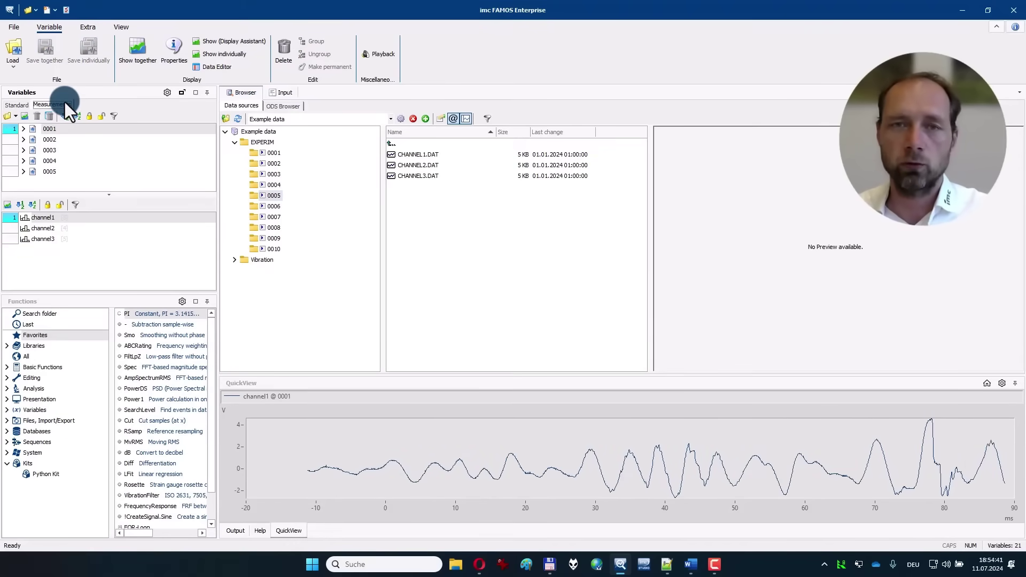
pyautogui.click(72, 220)
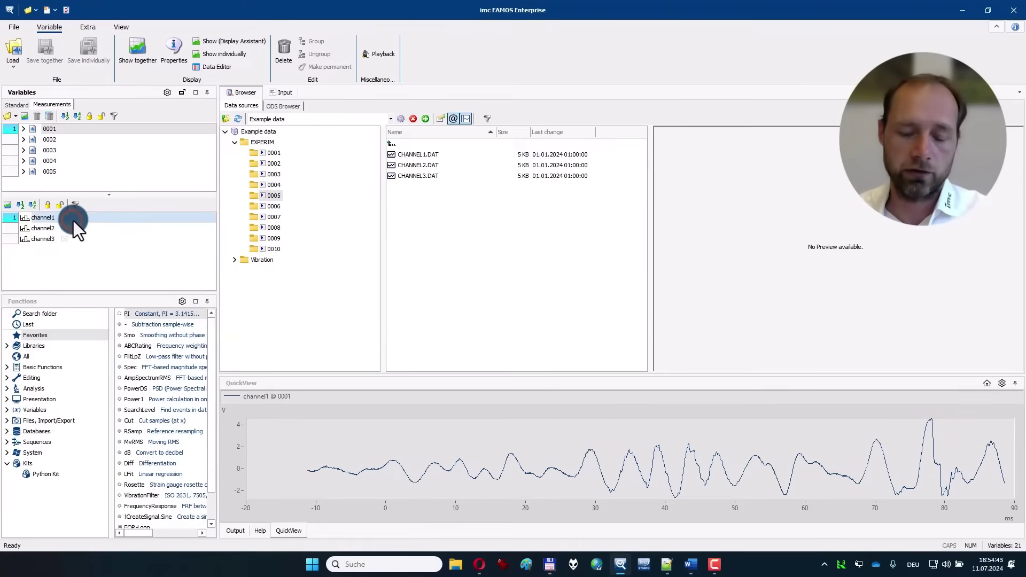
pyautogui.keyDown('ctrl'); pyautogui.click(75, 229); pyautogui.keyUp('ctrl')
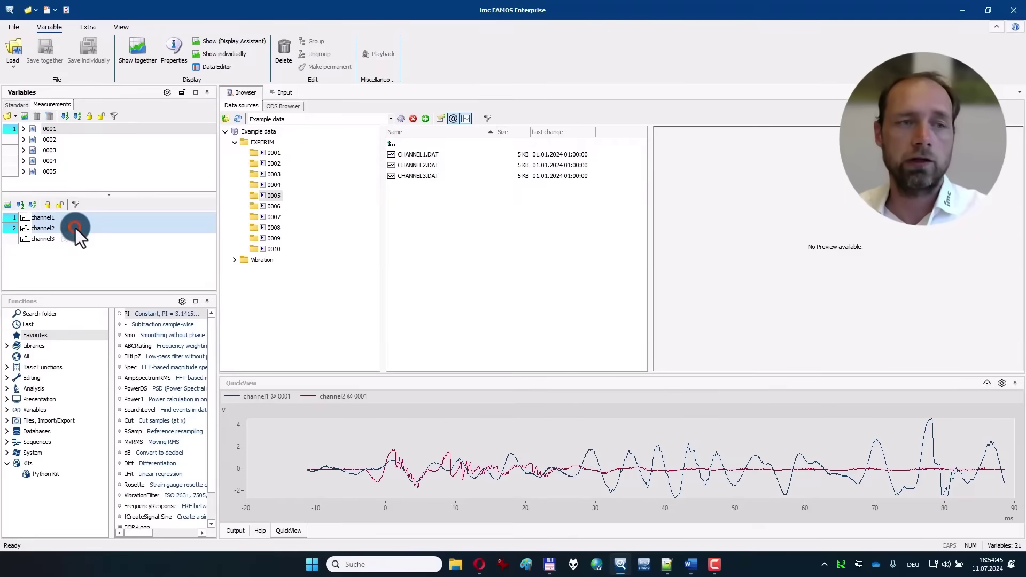
pyautogui.click(77, 139)
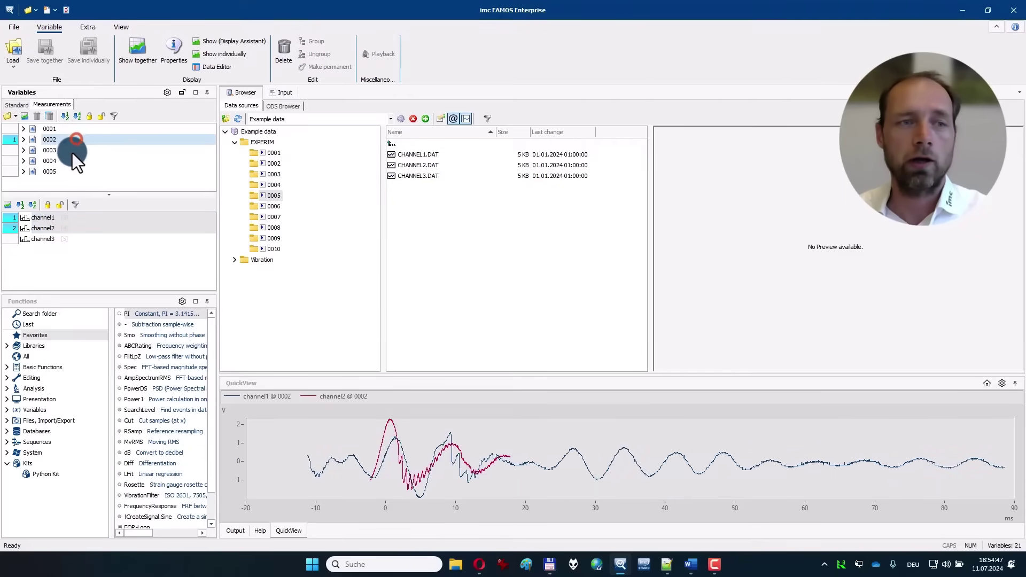
pyautogui.click(72, 152)
pyautogui.click(75, 143)
pyautogui.click(77, 152)
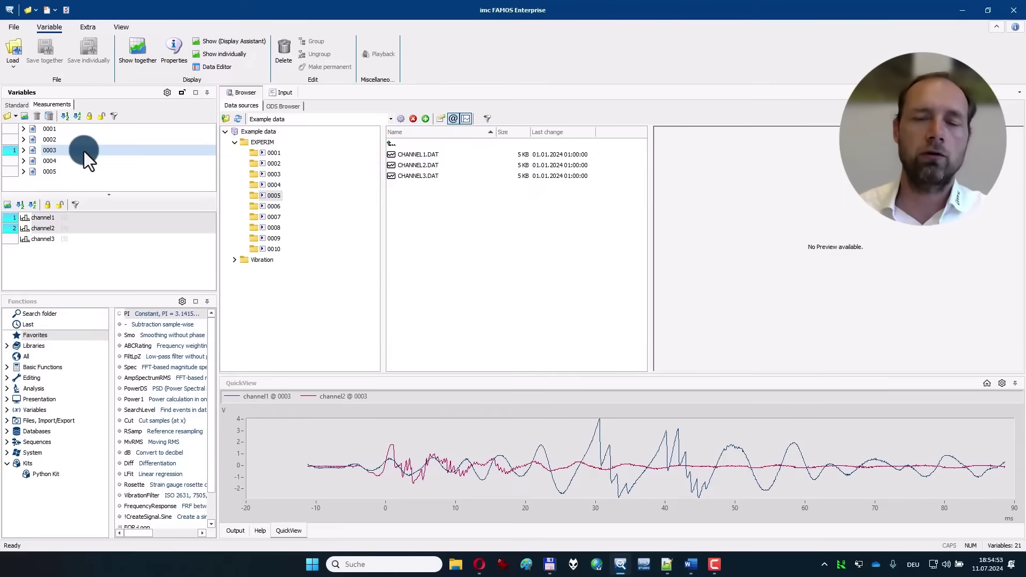
# - Create a new report page with 0003's channel1 and channel2 as stacked curves, moved lower
pyautogui.click(19, 27)
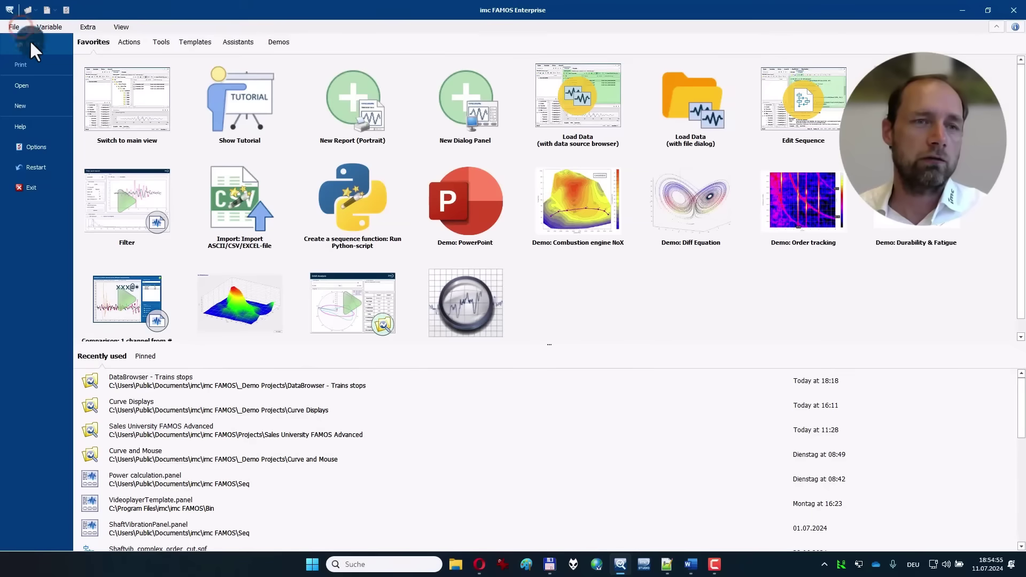
pyautogui.click(364, 87)
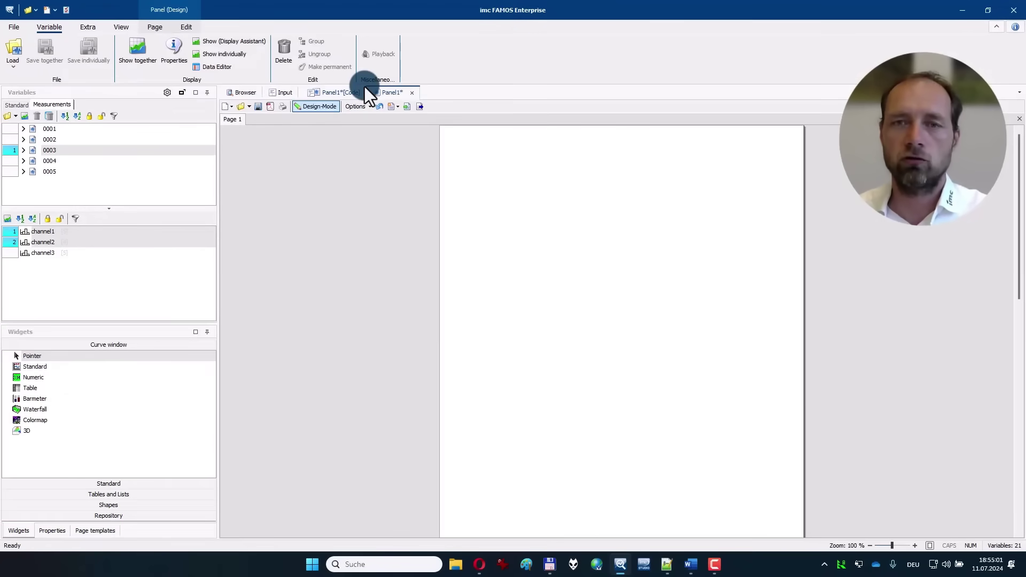
pyautogui.moveTo(96, 231); pyautogui.dragTo(578, 258)
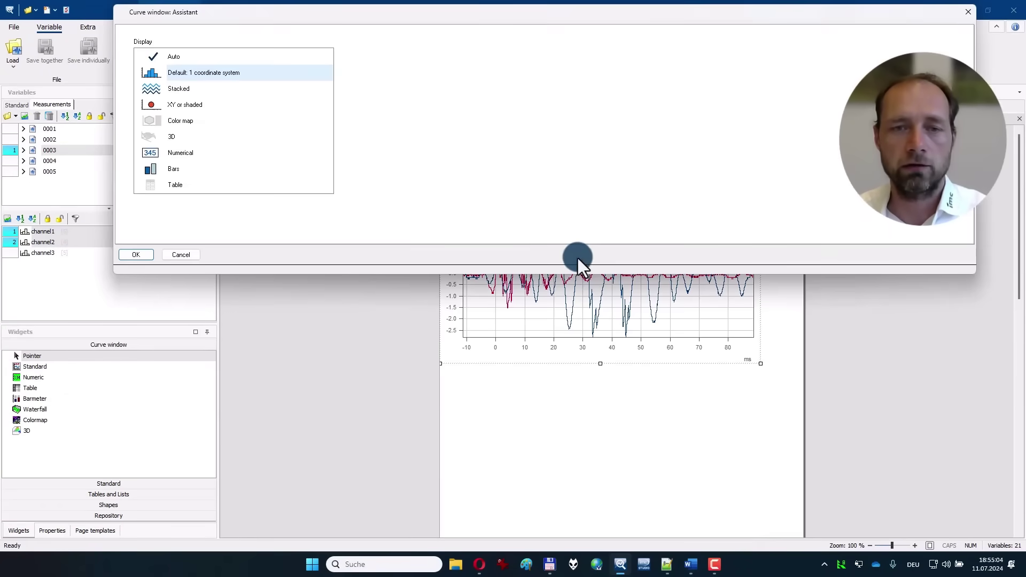
pyautogui.doubleClick(243, 90)
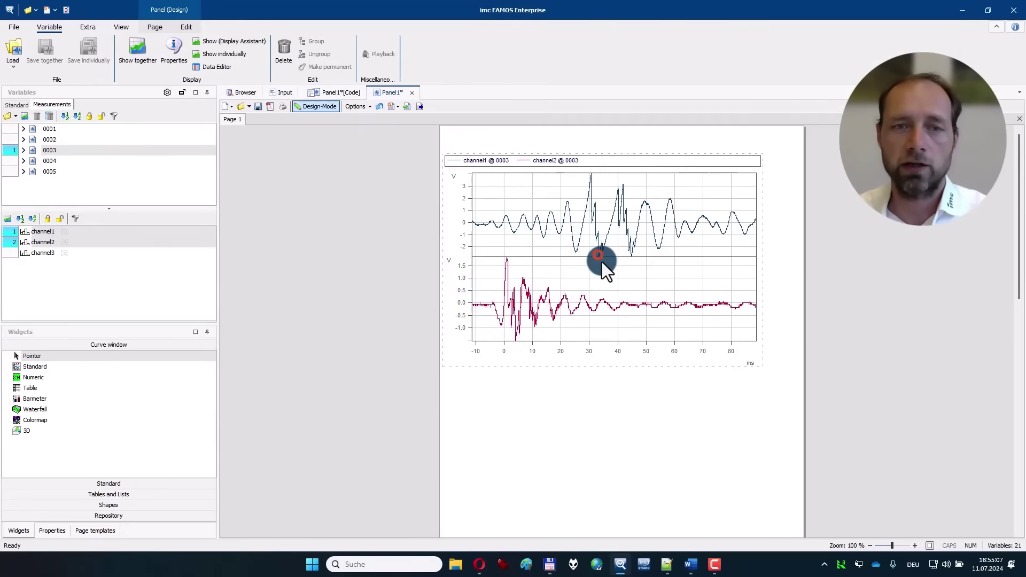
pyautogui.moveTo(601, 262); pyautogui.dragTo(620, 335)
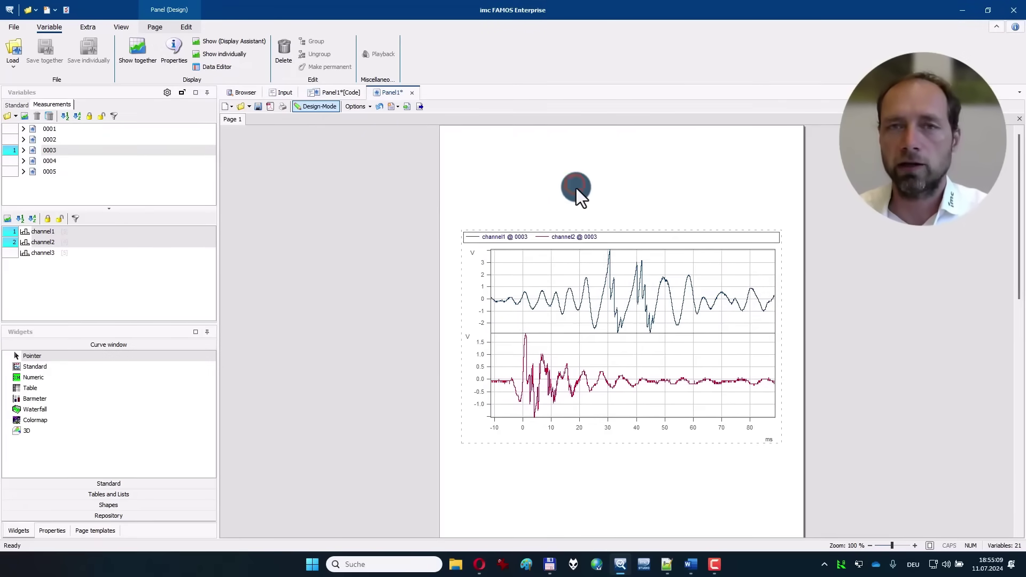
# - Insert the imc_date field from the Widgets Repository at the page's top right
pyautogui.click(124, 332)
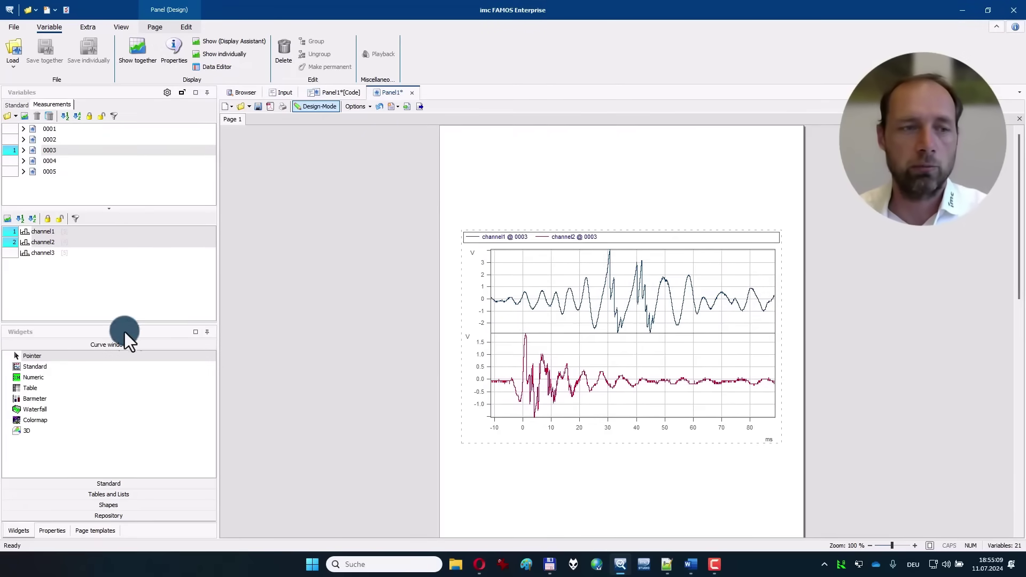
pyautogui.click(77, 514)
pyautogui.click(16, 401)
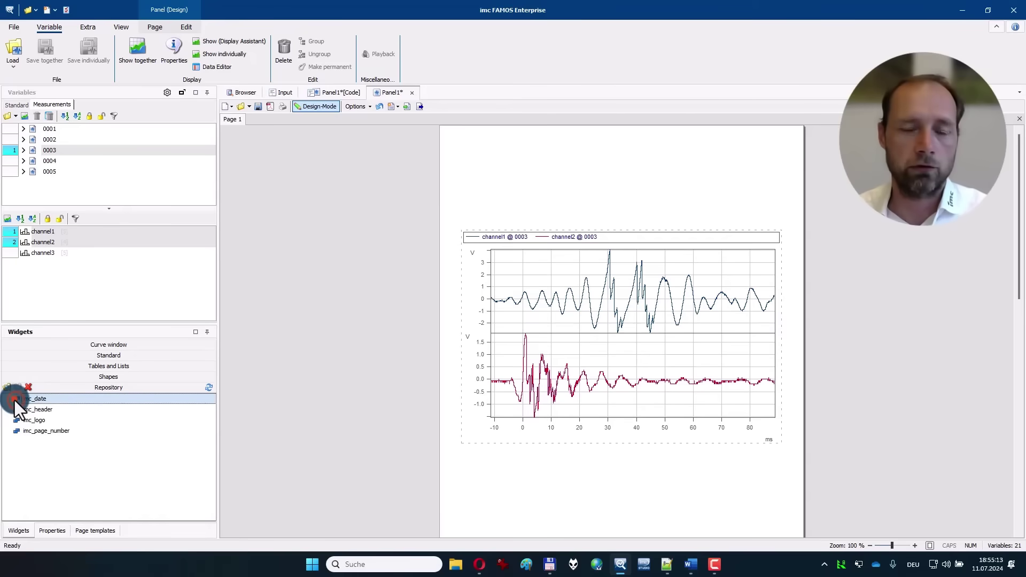
pyautogui.doubleClick(15, 400)
pyautogui.click(620, 209)
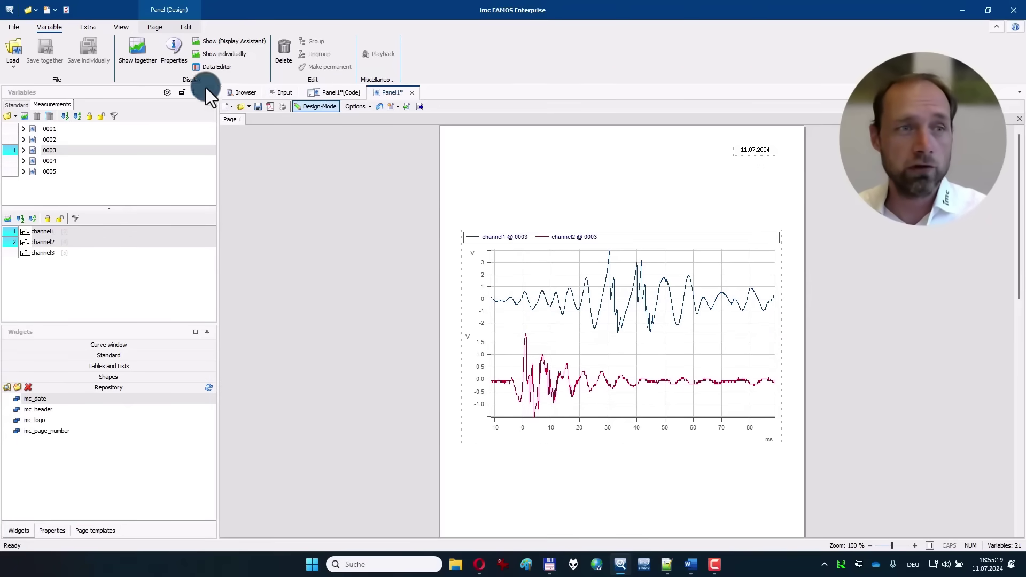
# - Open the DataBrowser - Trains stops demo, not saving Panel1 and deleting the result variables
pyautogui.click(16, 25)
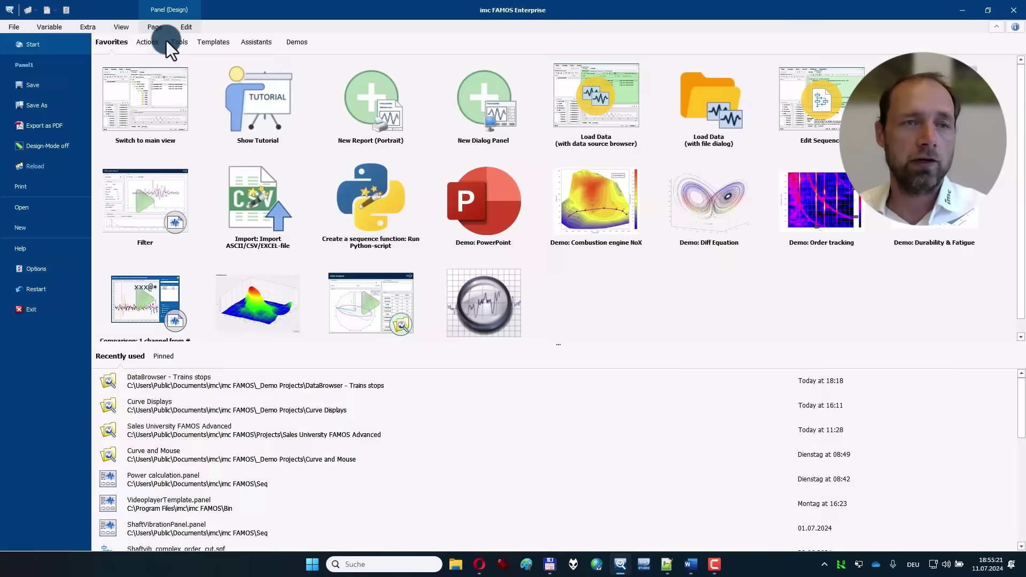
pyautogui.click(303, 43)
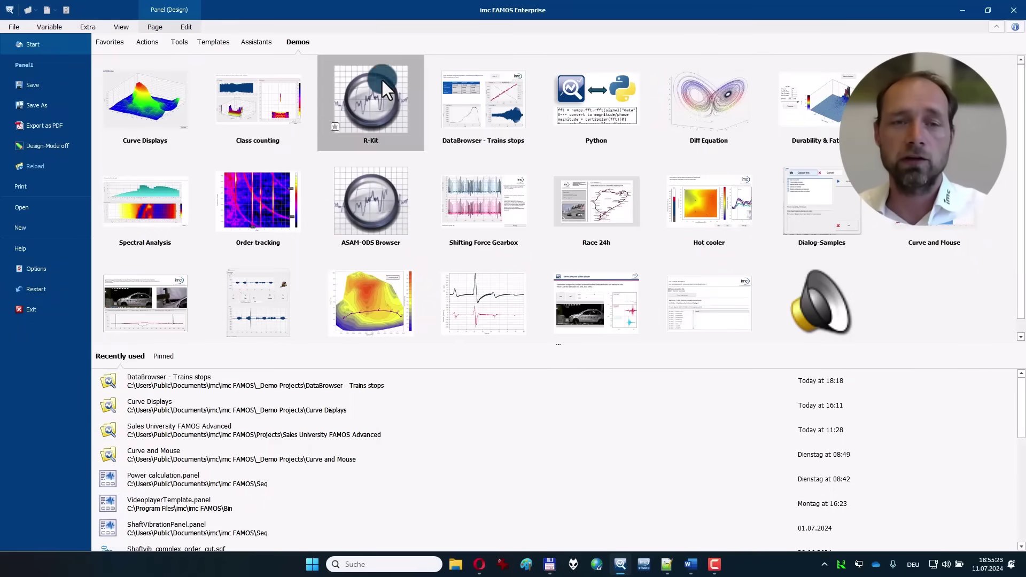
pyautogui.click(495, 98)
pyautogui.click(536, 319)
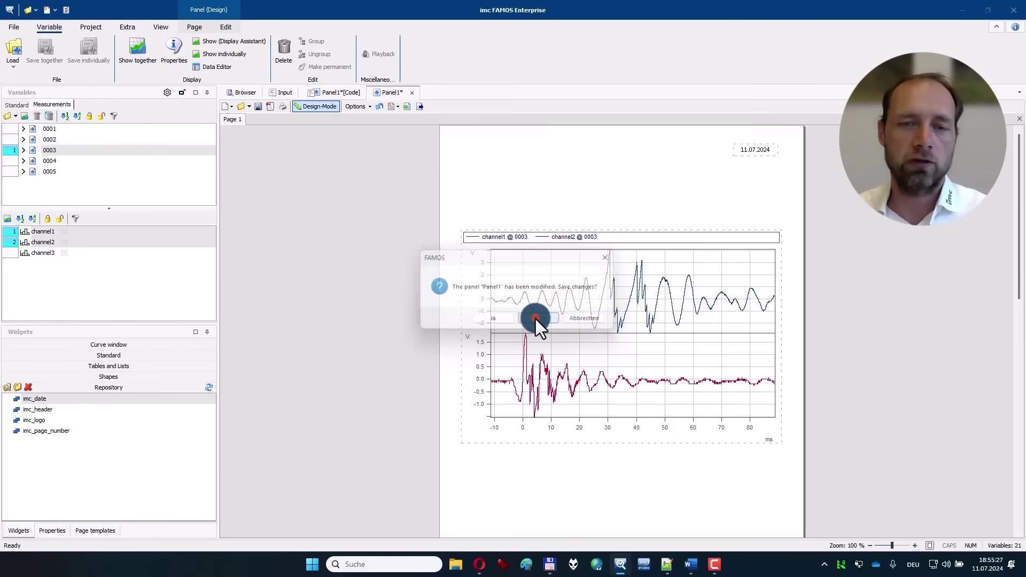
pyautogui.click(506, 319)
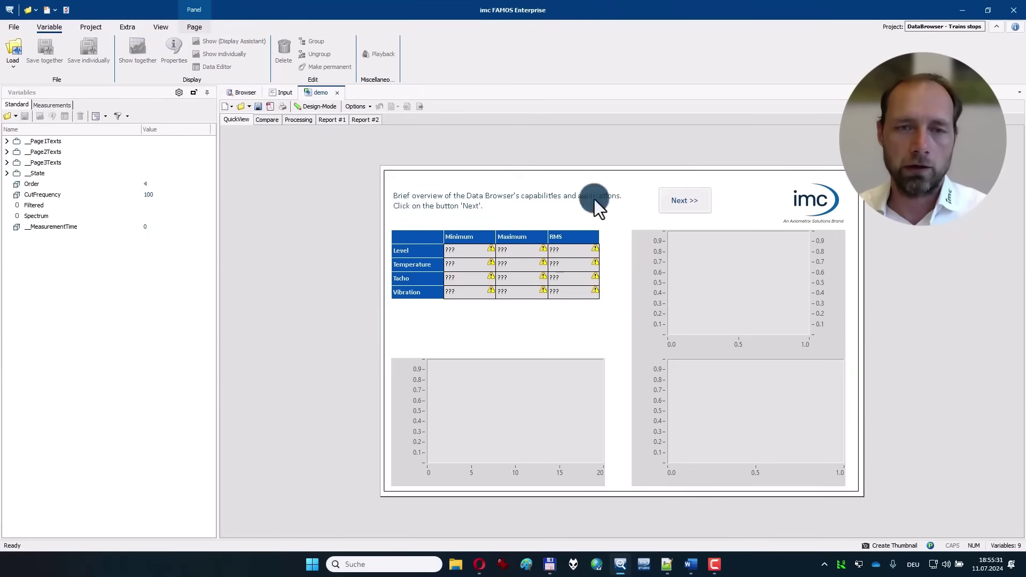
# - From My Computer, load Test measurements 101, 102, 103 P and 104, then list variables by measurement
pyautogui.click(239, 92)
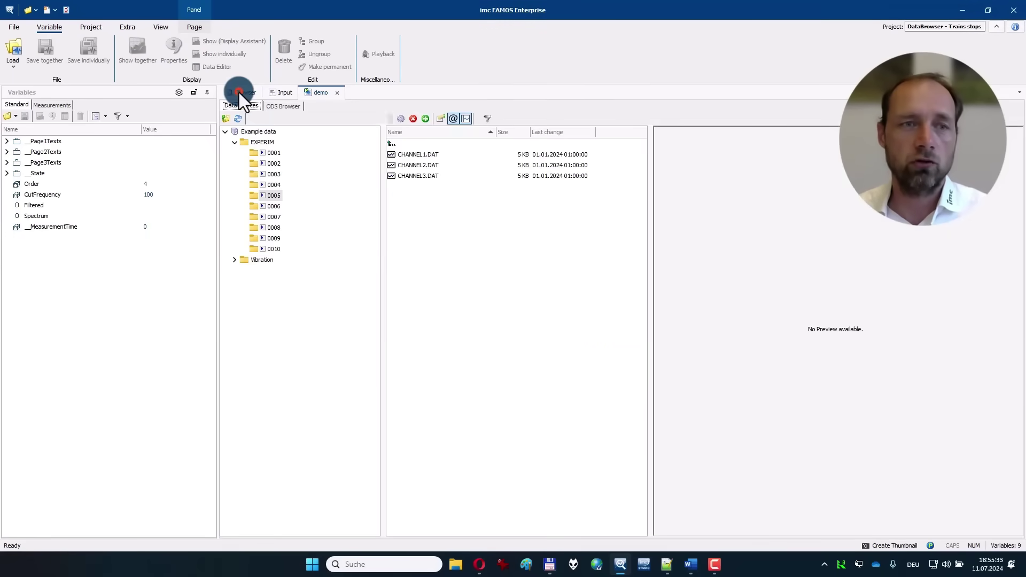
pyautogui.click(297, 120)
pyautogui.click(295, 129)
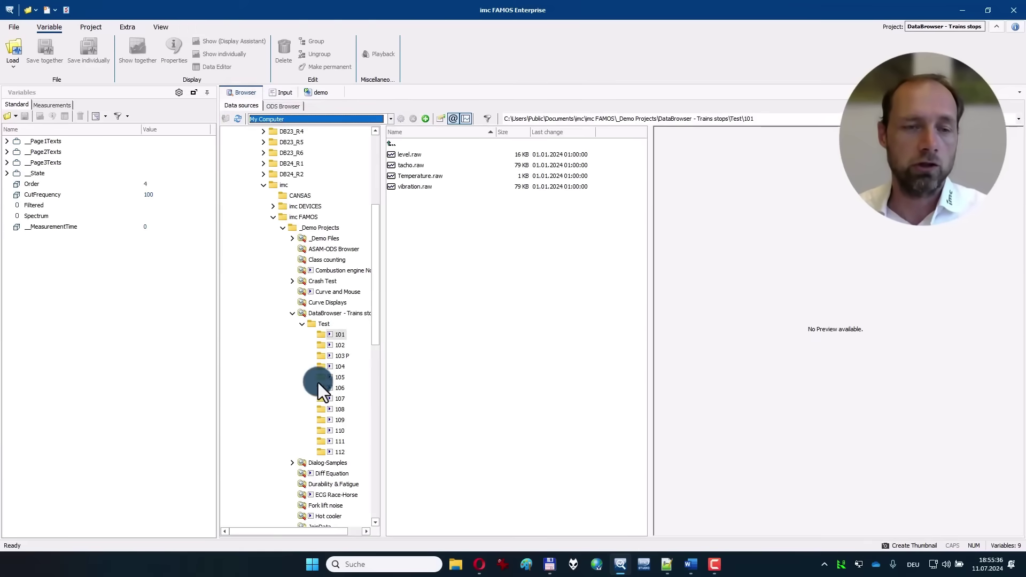
pyautogui.click(342, 335)
pyautogui.click(329, 334)
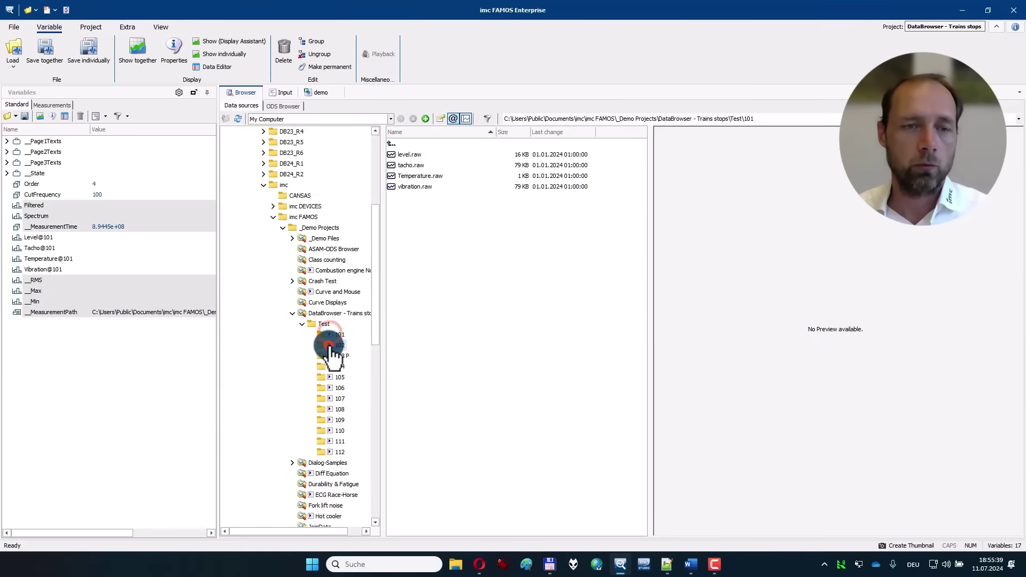
pyautogui.click(330, 345)
pyautogui.click(330, 355)
pyautogui.click(329, 365)
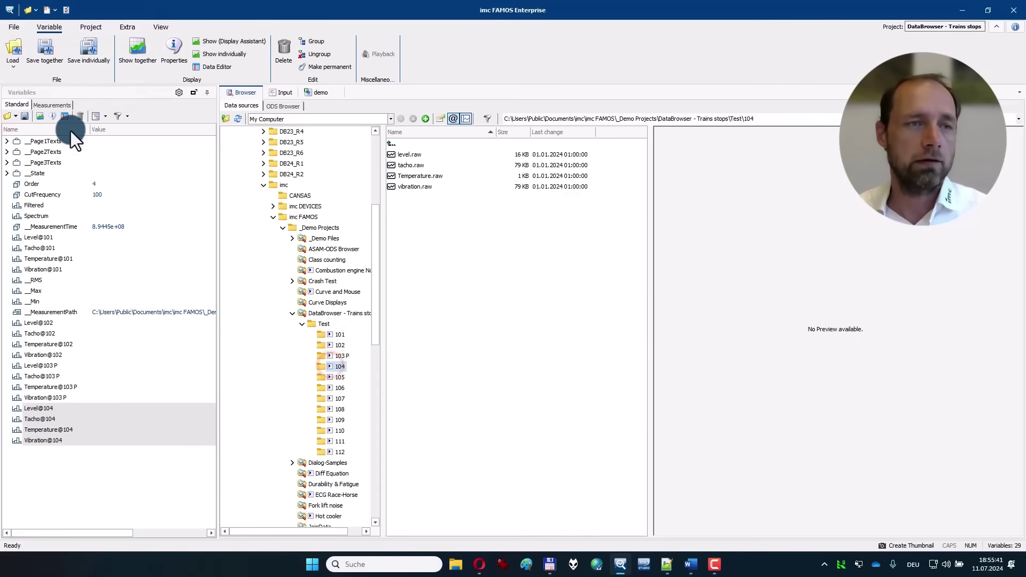
pyautogui.click(62, 103)
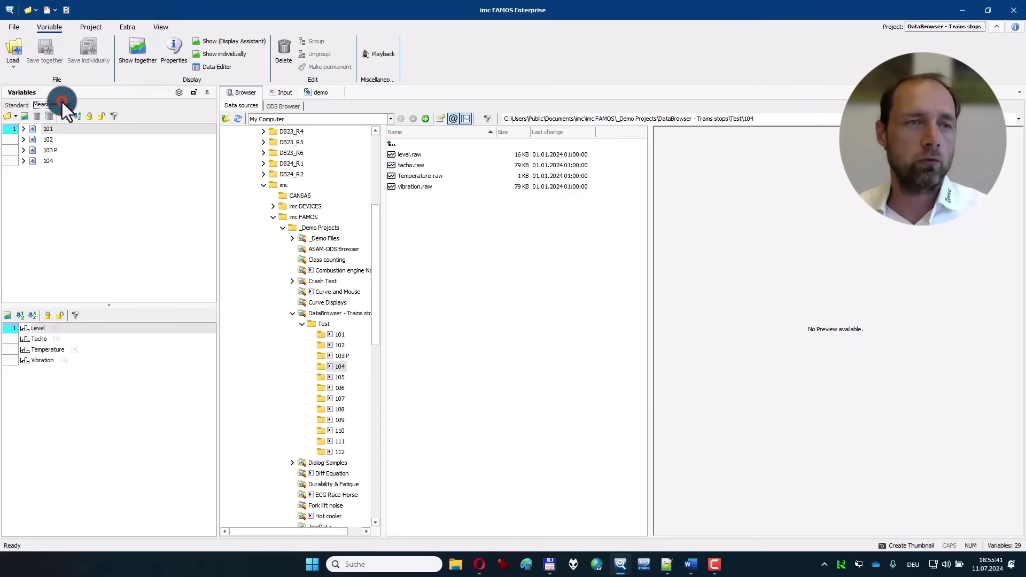
# - On the demo overview, step through measurements 102, 103 P and 104, then turn on Design-Mode
pyautogui.click(321, 92)
pyautogui.click(88, 139)
pyautogui.click(89, 151)
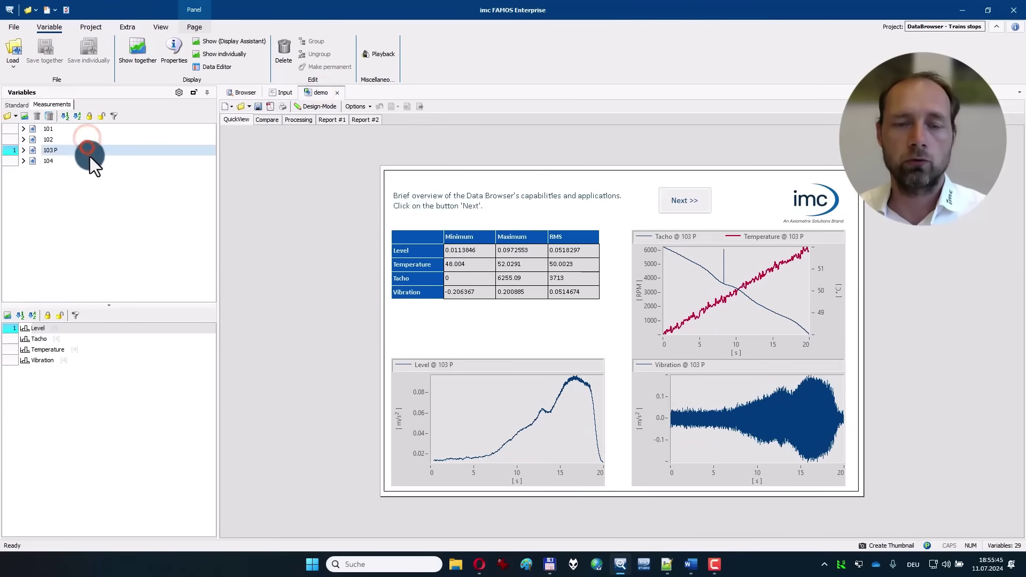
pyautogui.click(91, 159)
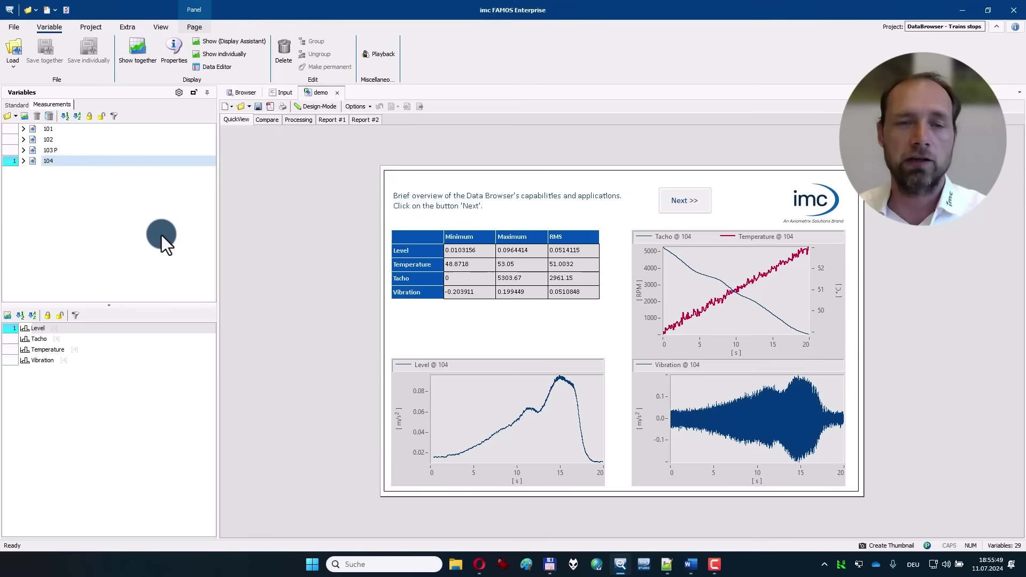
pyautogui.click(312, 107)
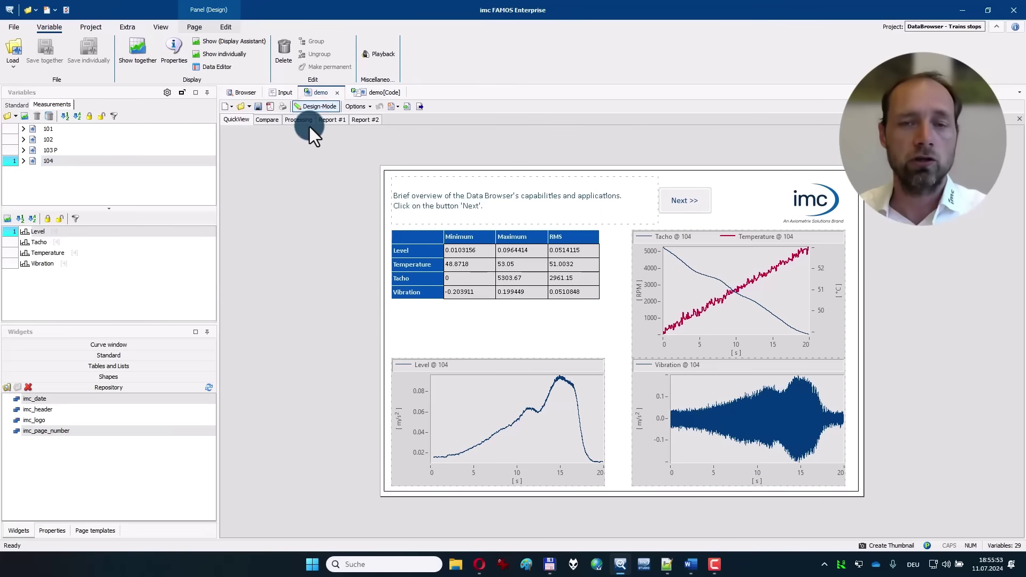
# - Switch to the Processing page and open the context menu of the Filter! button
pyautogui.click(296, 120)
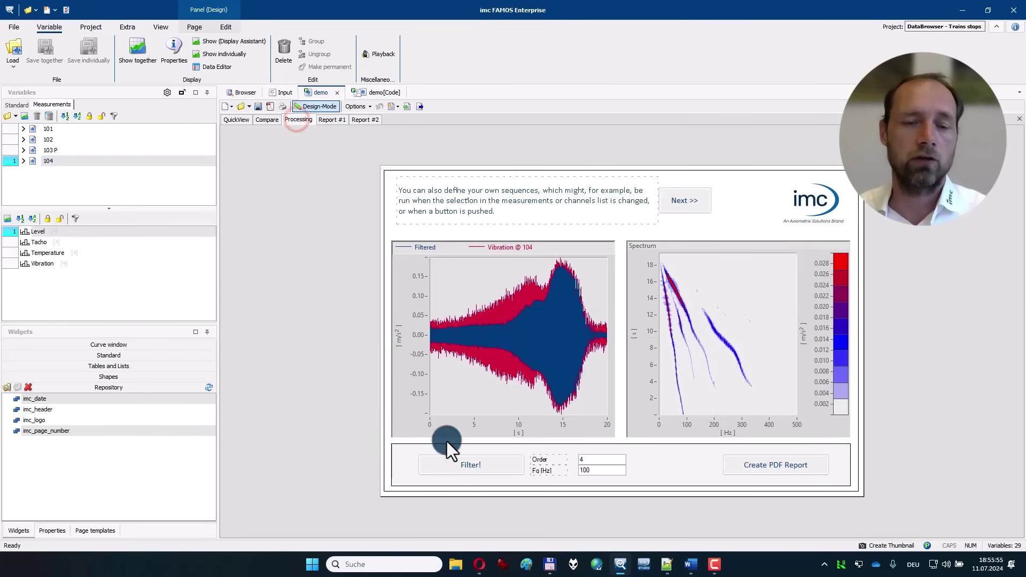
pyautogui.click(488, 471)
pyautogui.rightClick(470, 463)
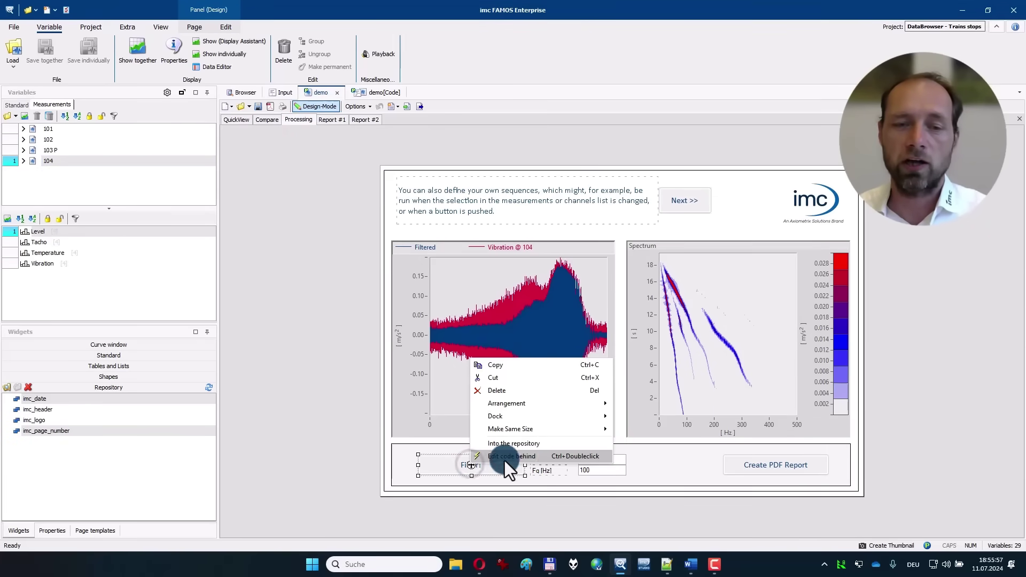